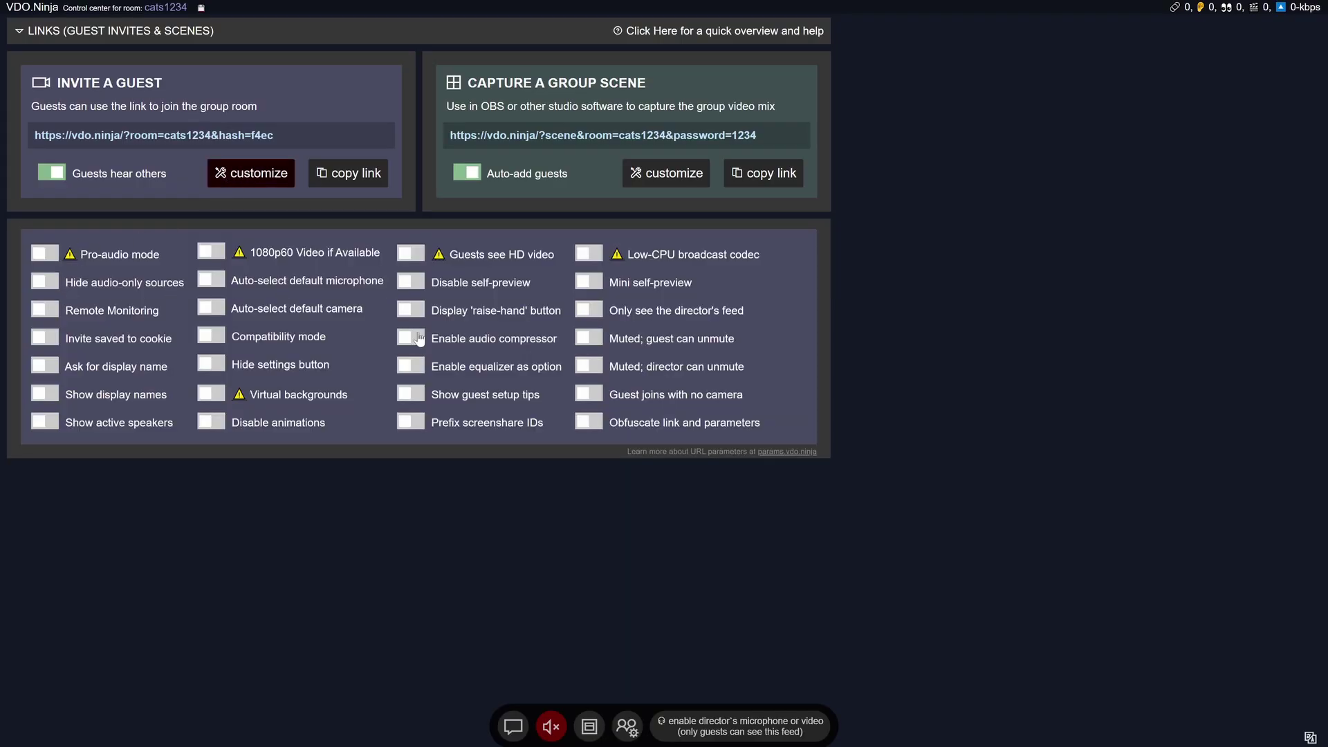
Reveal the customization options under Capture a Group Scene.
left_click(660, 182)
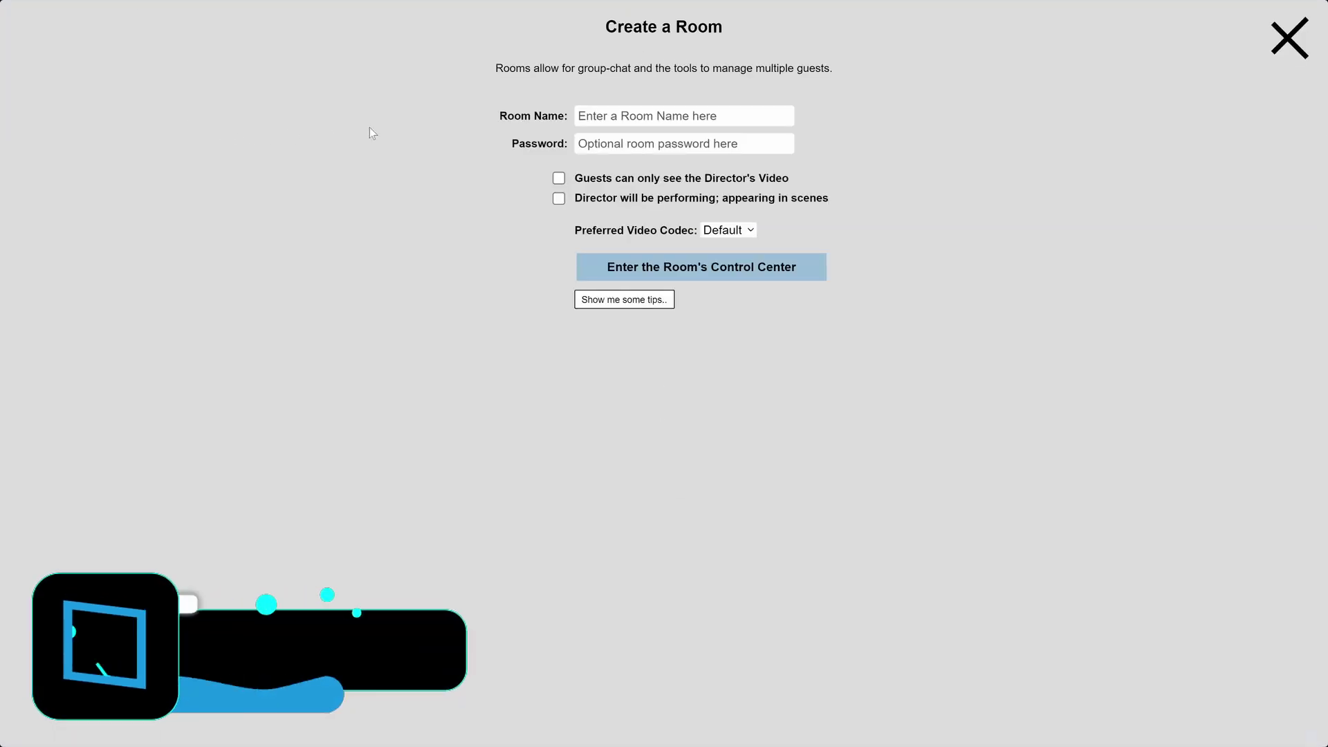
Name the room testroom23012, enter its control center, and show the guest invite options.
type("tes")
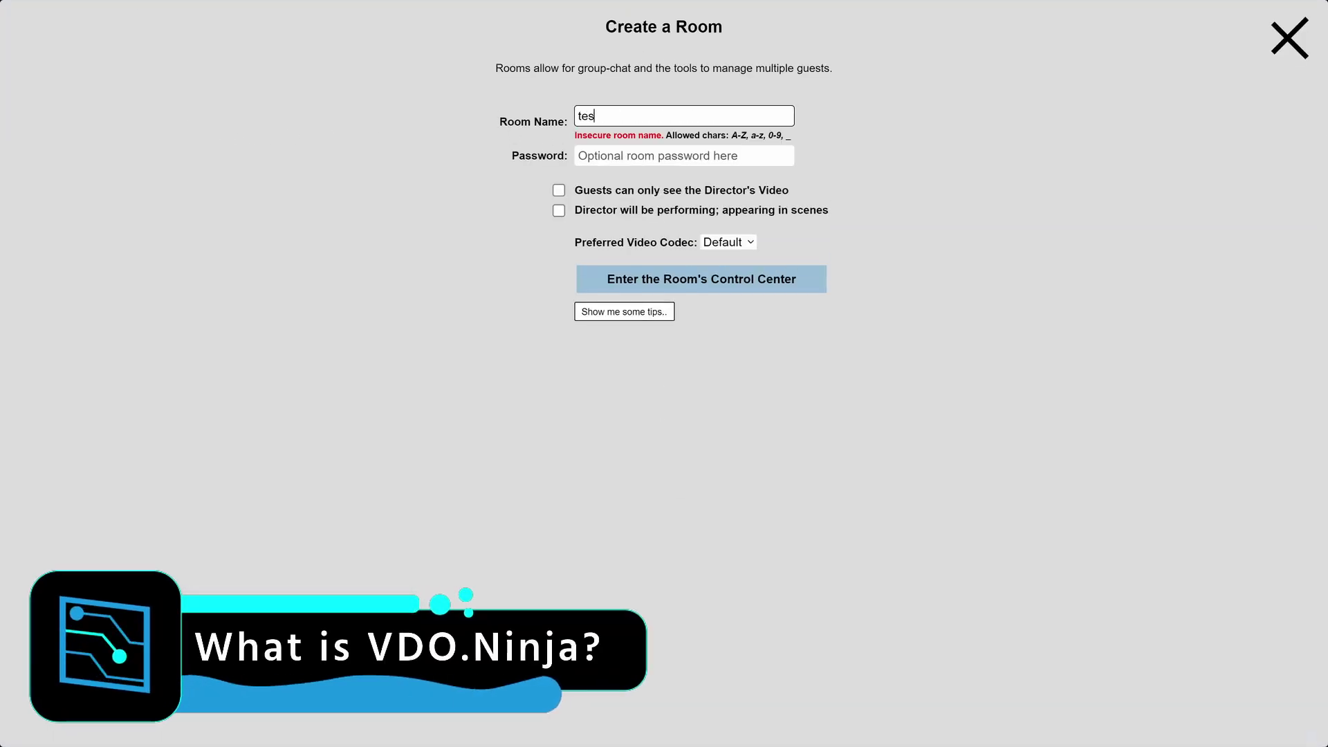
type("troom23012")
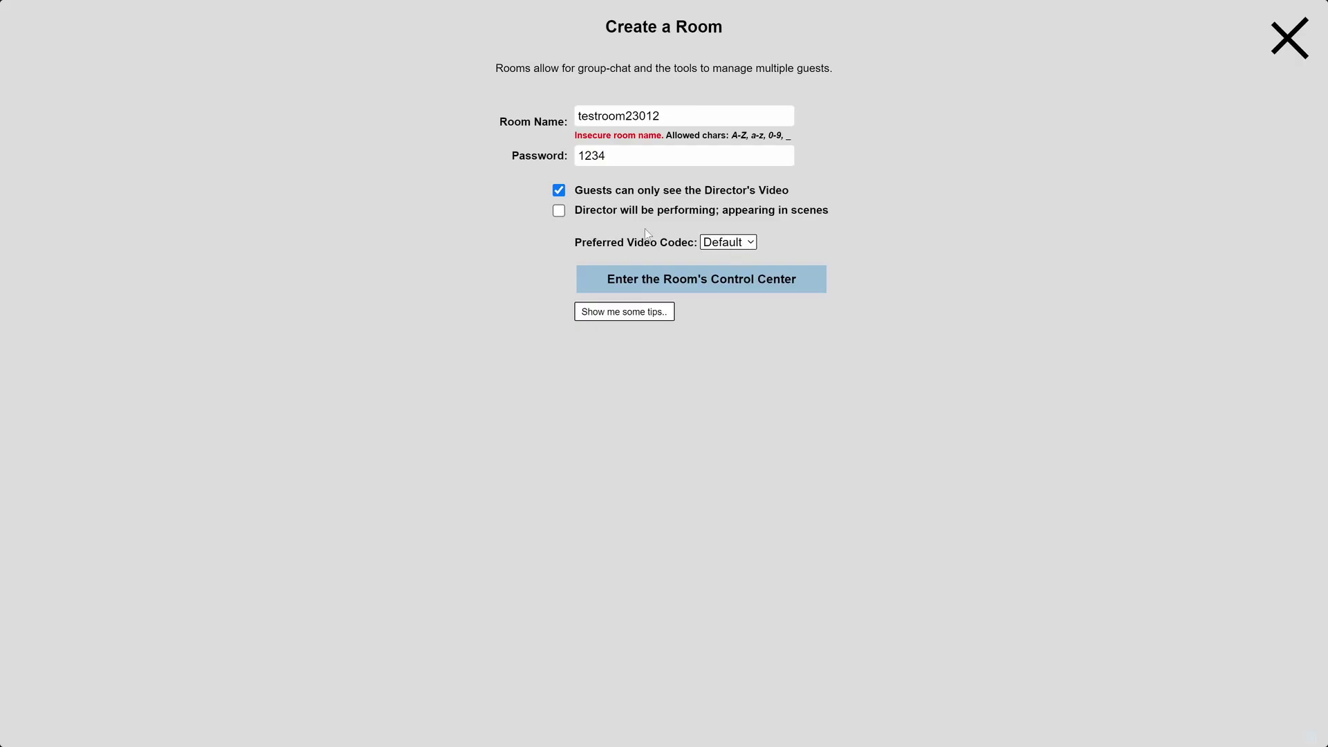
left_click(737, 286)
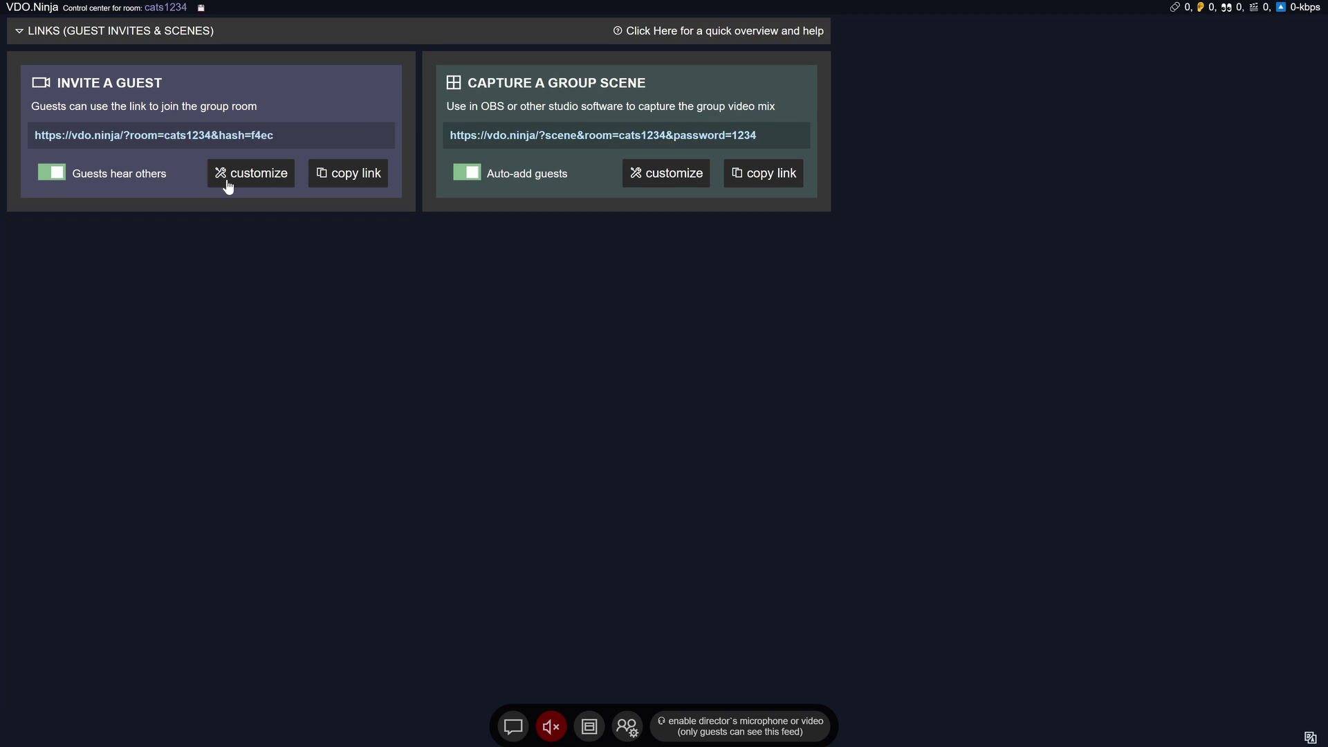
left_click(232, 182)
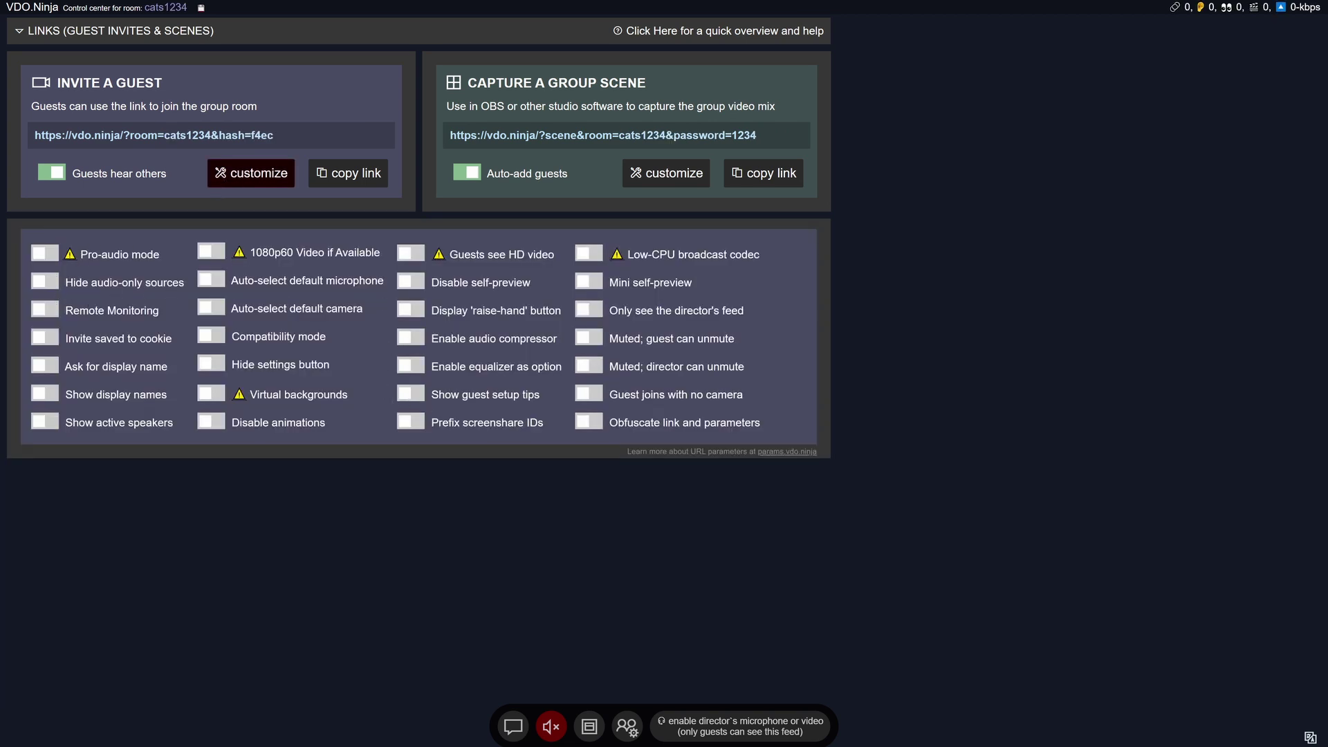
Switch from the group scene link options back to the guest invite options.
left_click(657, 182)
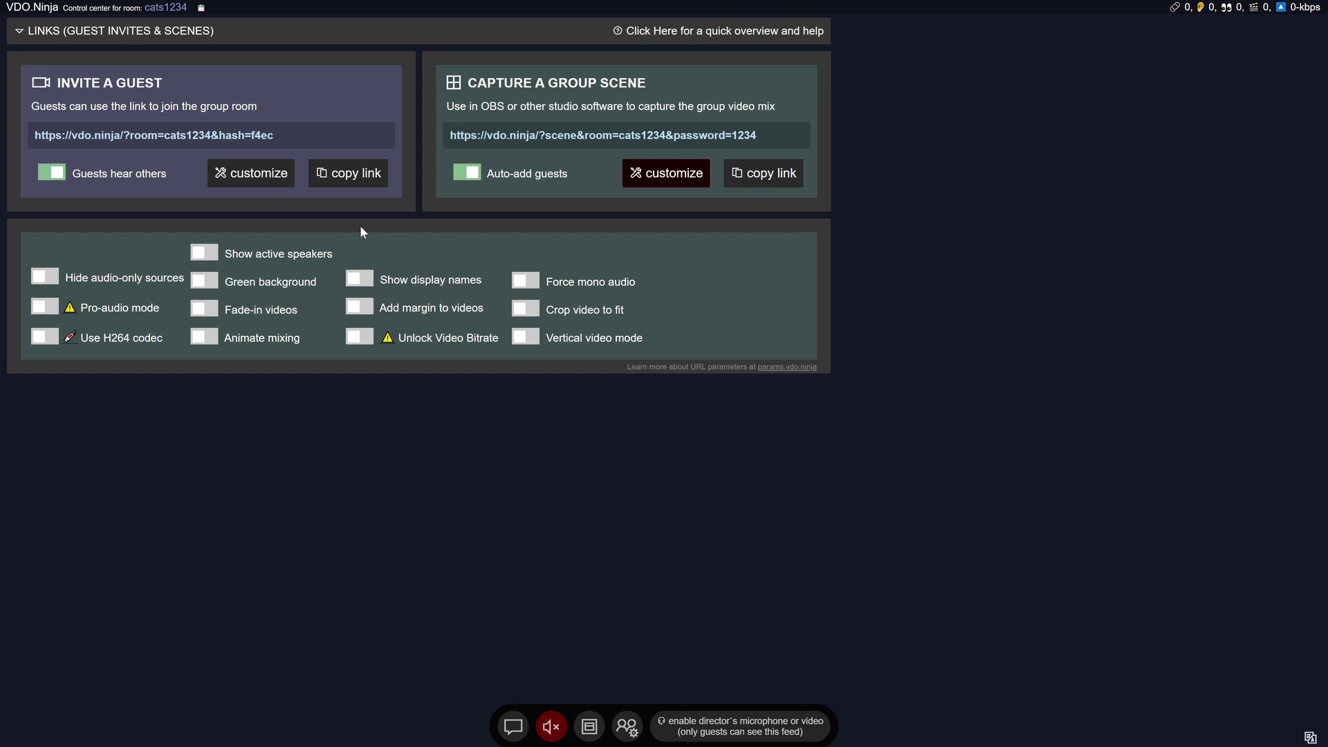
left_click(248, 182)
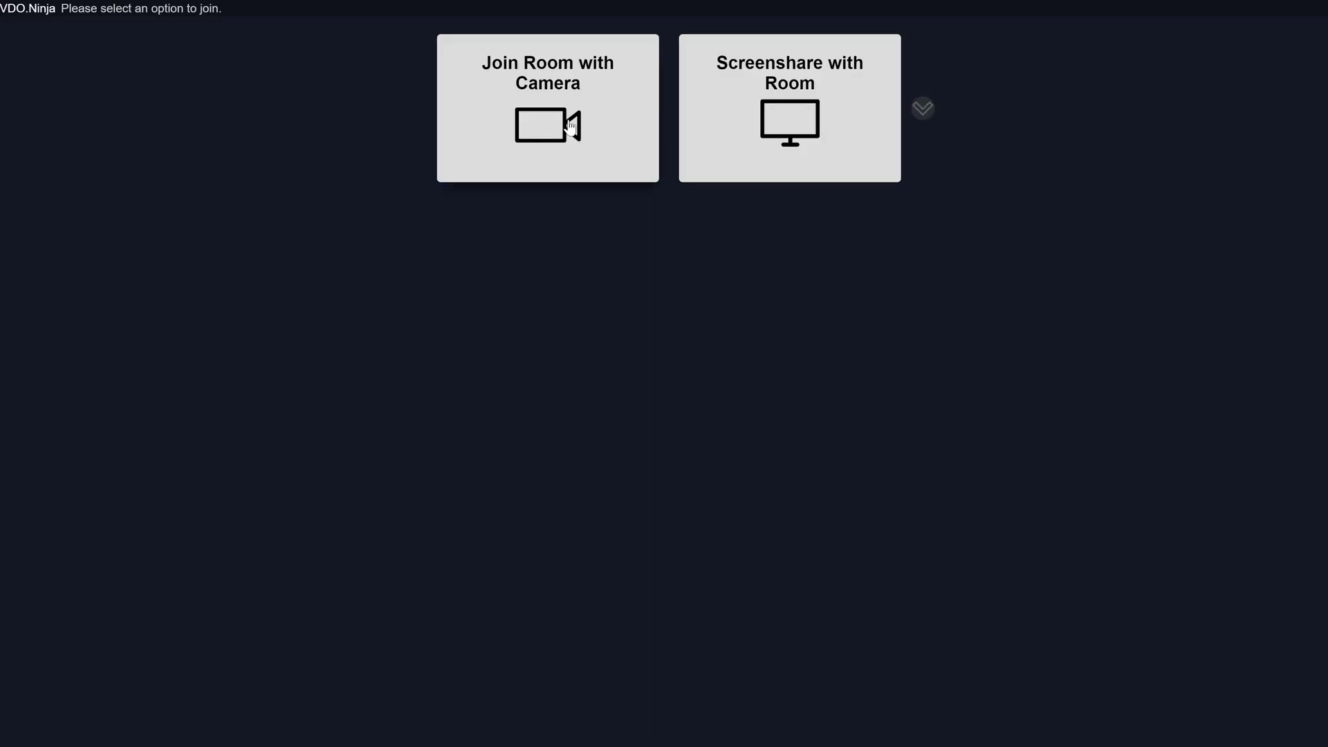
Join the room as a guest with the camera, allowing the microphone, and start sending.
left_click(571, 126)
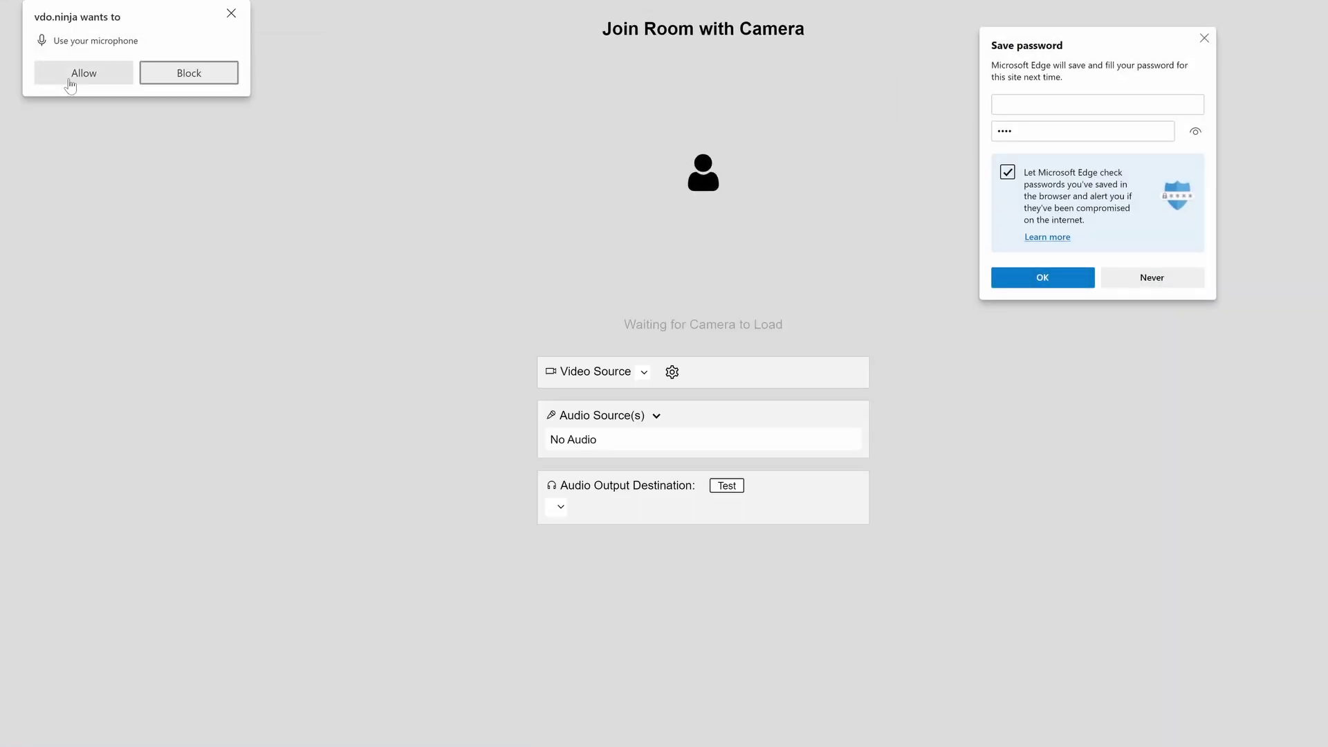
left_click(74, 76)
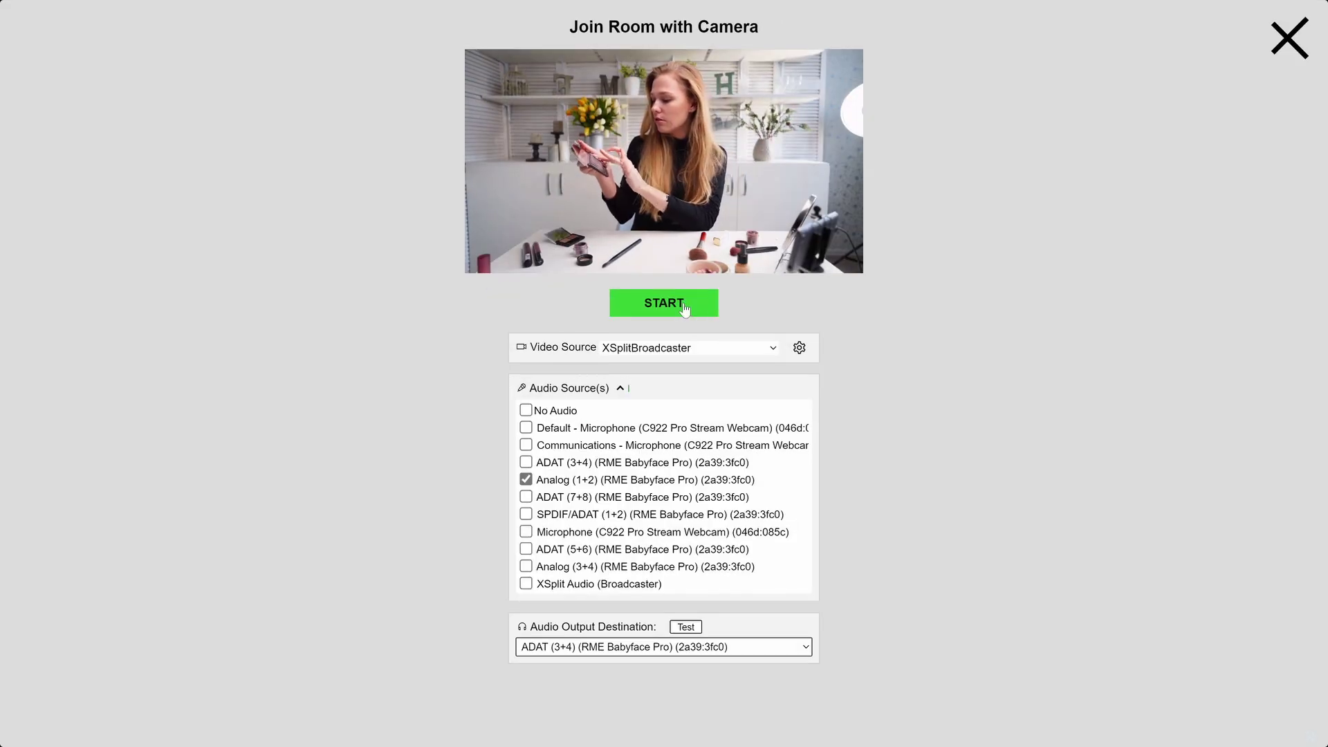
left_click(664, 303)
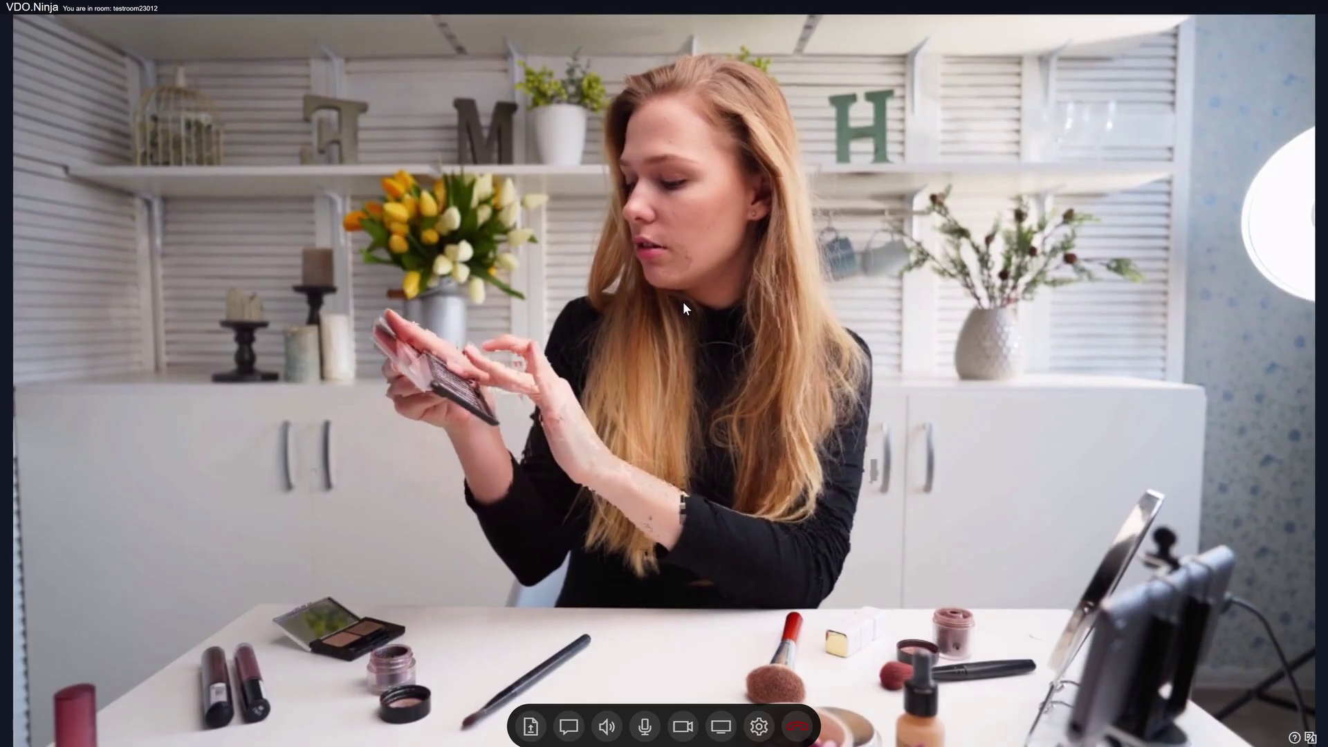
Post 'hello I am here!' in the room chat, then mute and unmute the room audio.
left_click(577, 731)
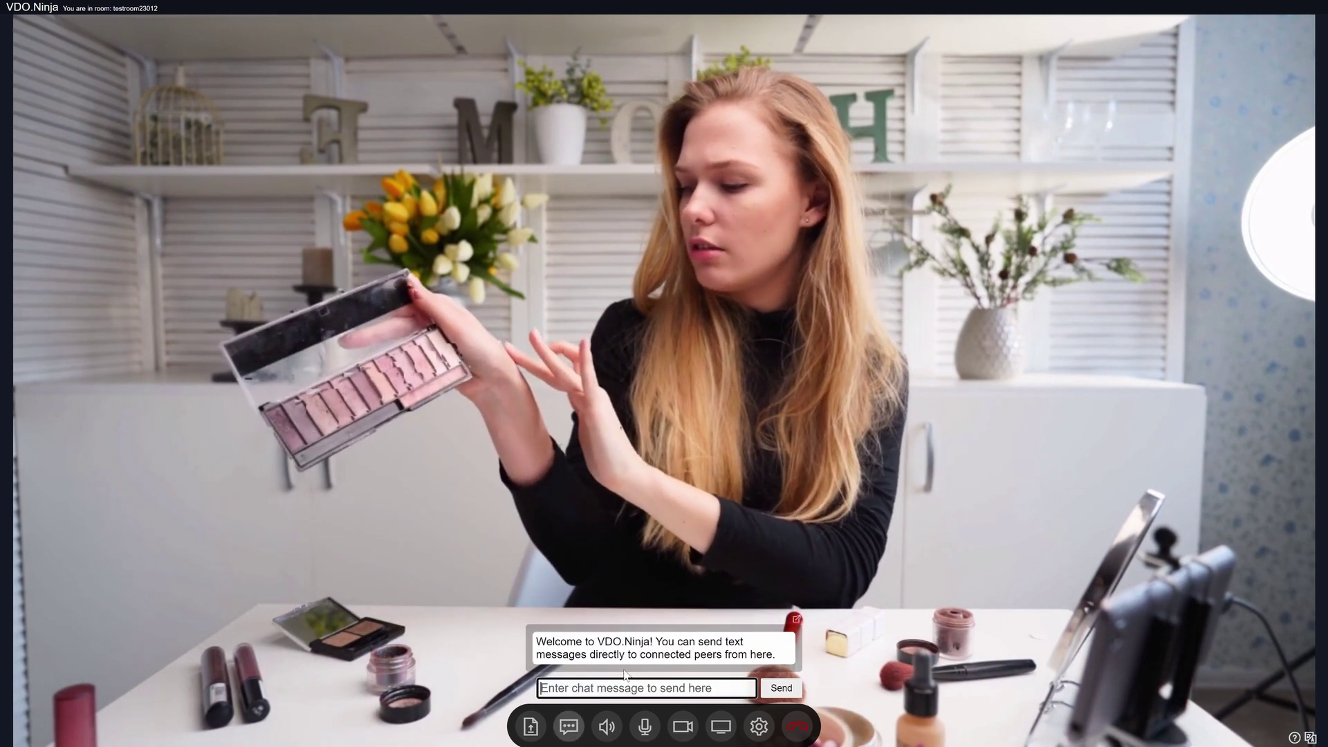
type("hello I am here!")
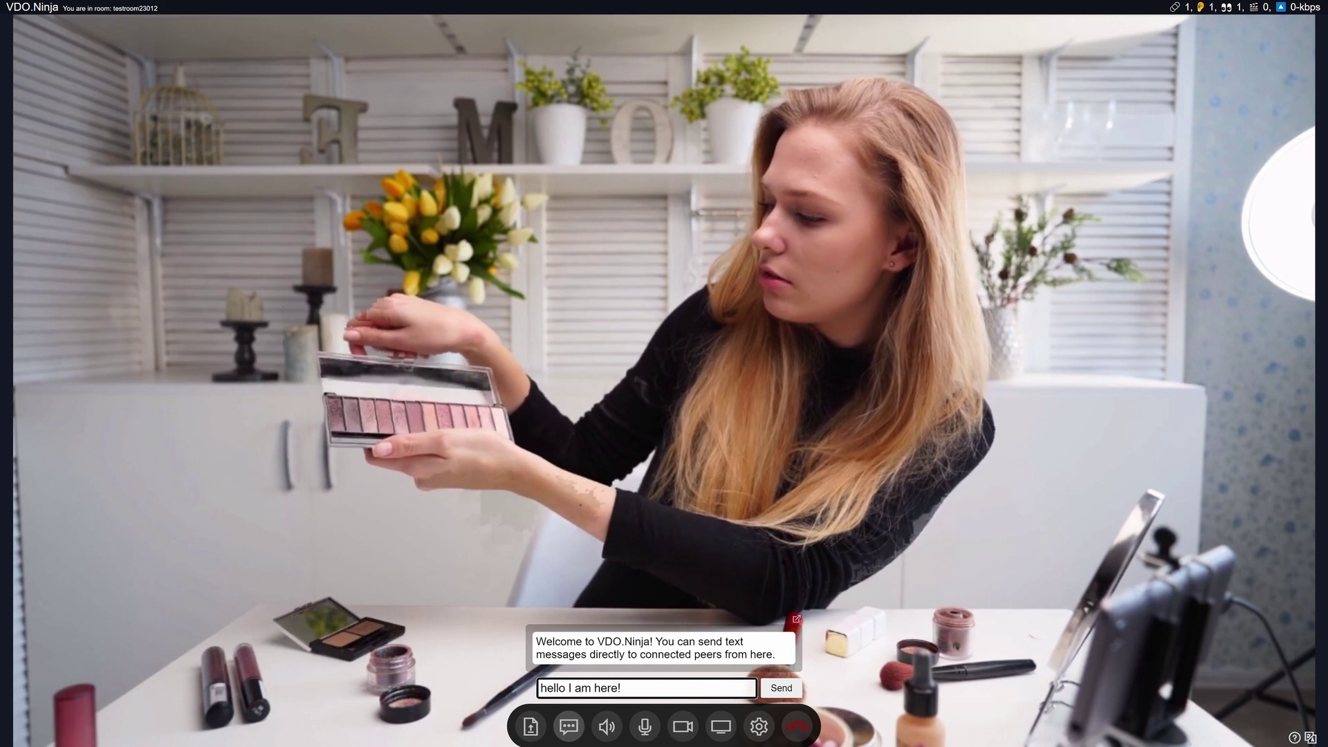
left_click(766, 690)
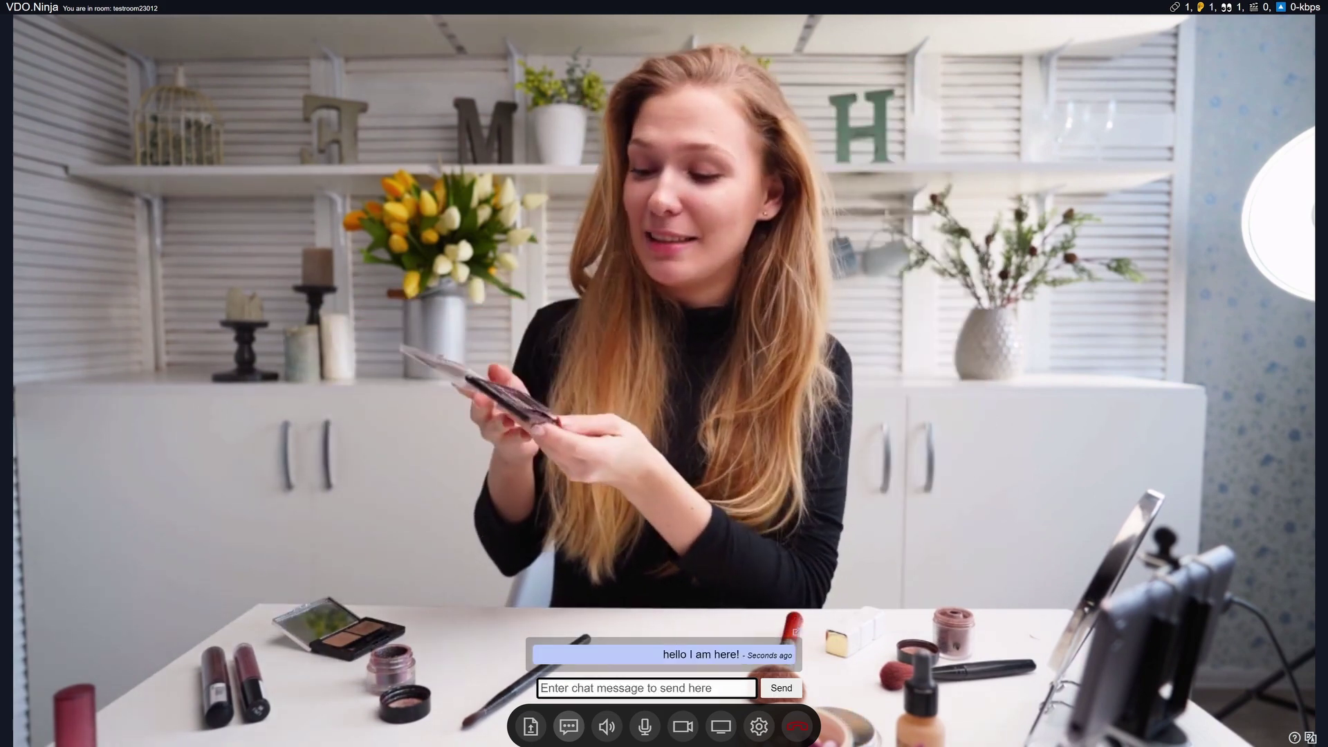
left_click(608, 726)
left_click(568, 726)
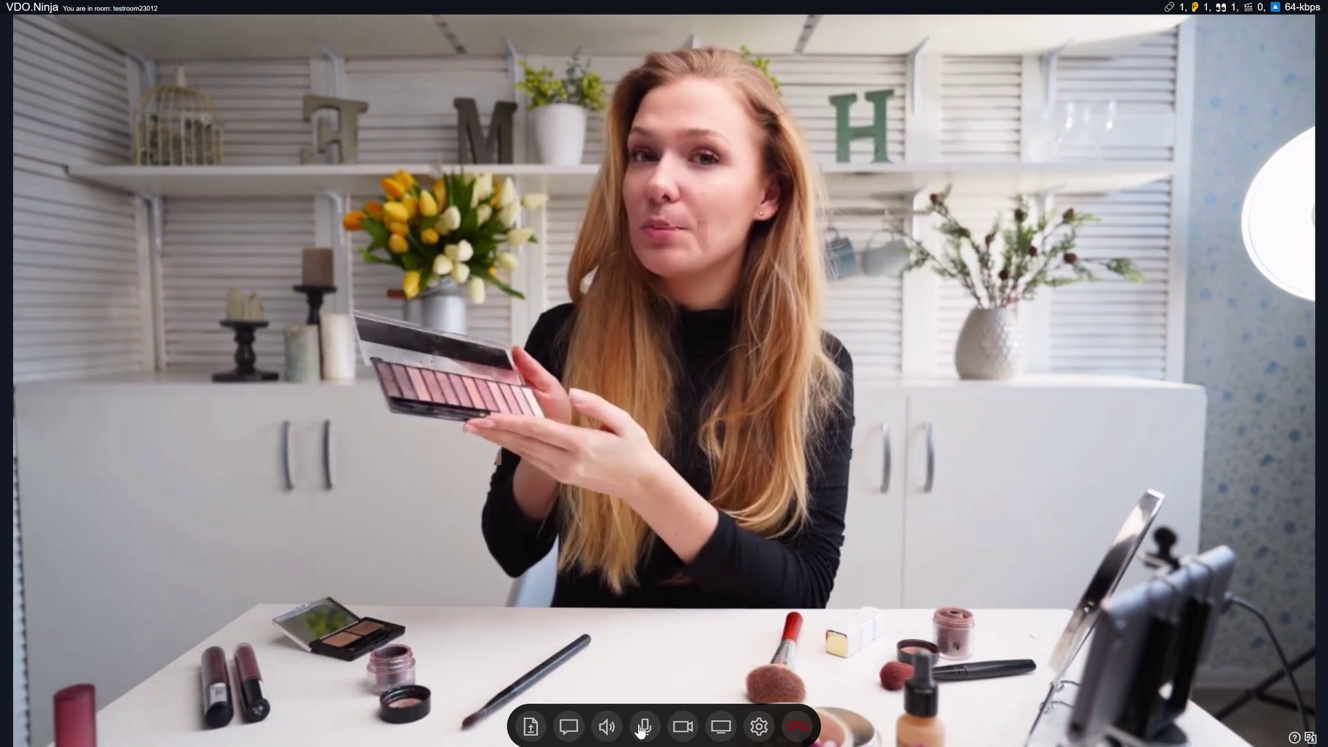
left_click(607, 727)
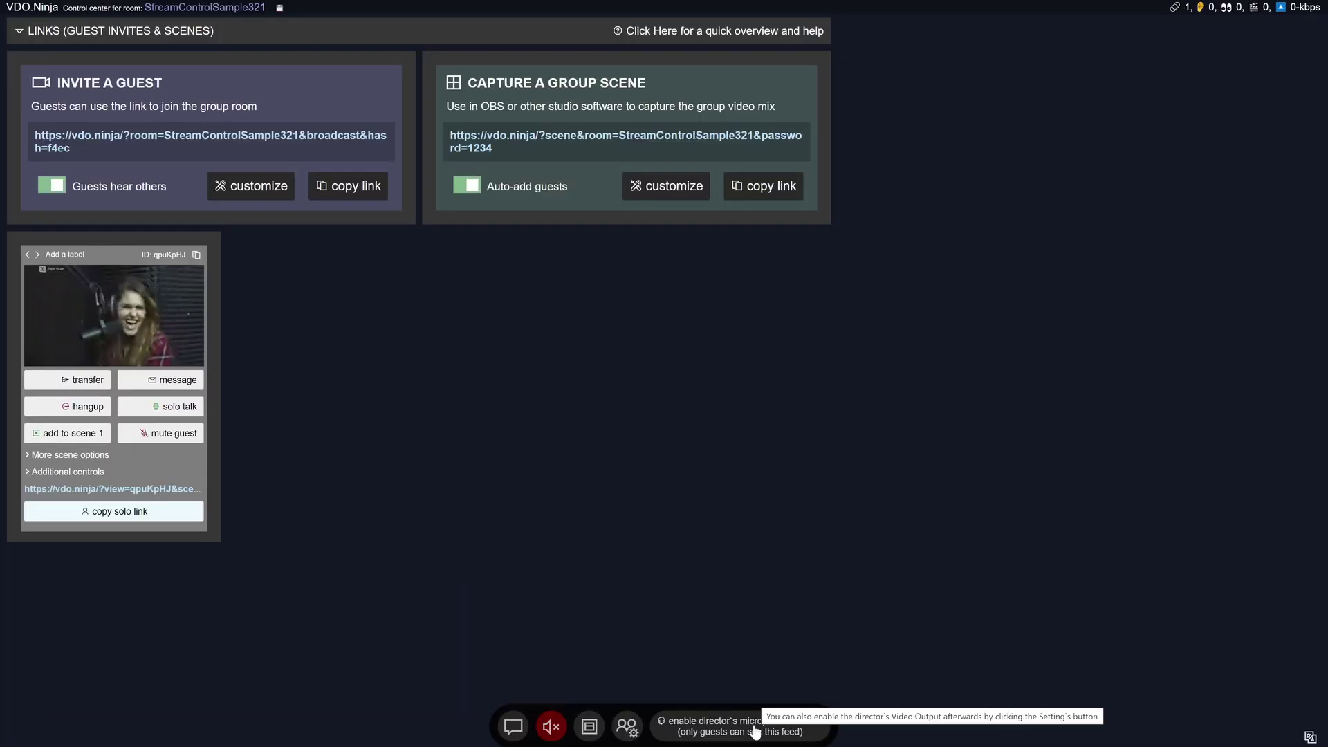
Enable the director's own camera and microphone and list the audio input devices.
left_click(755, 732)
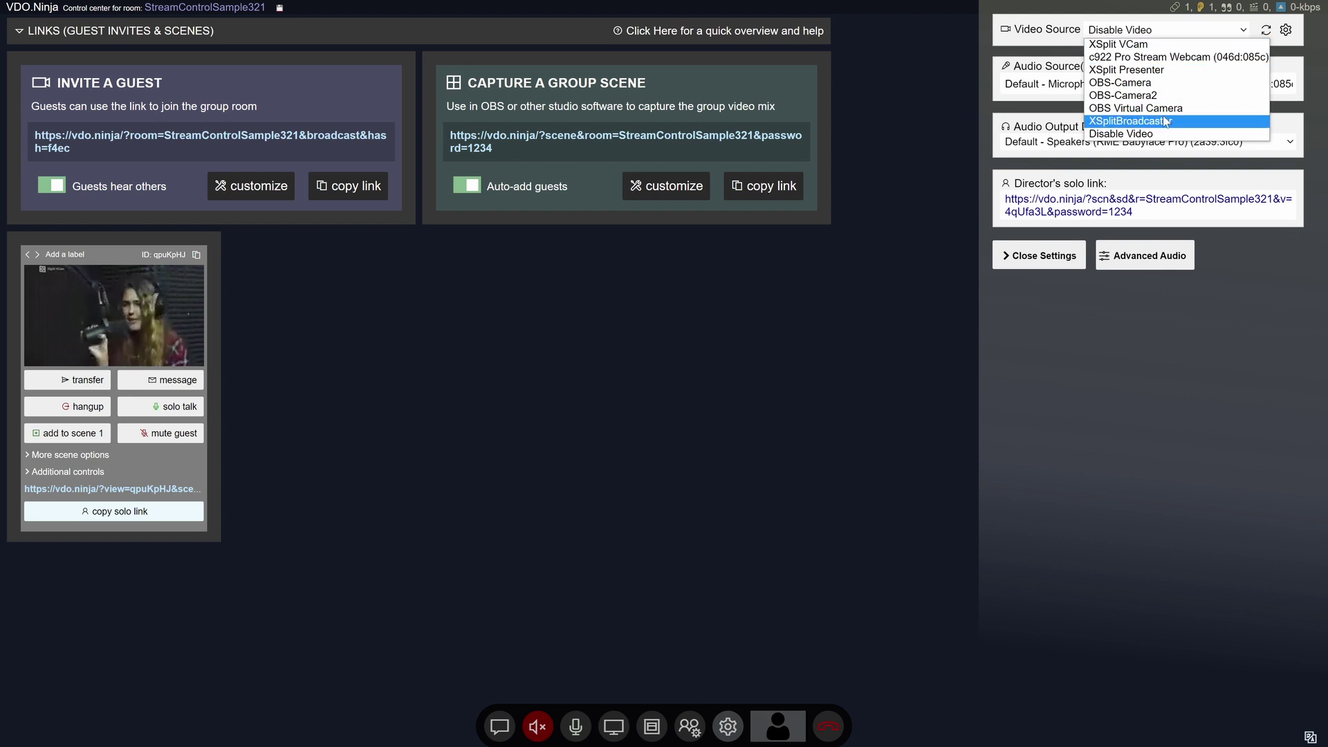
left_click(1079, 84)
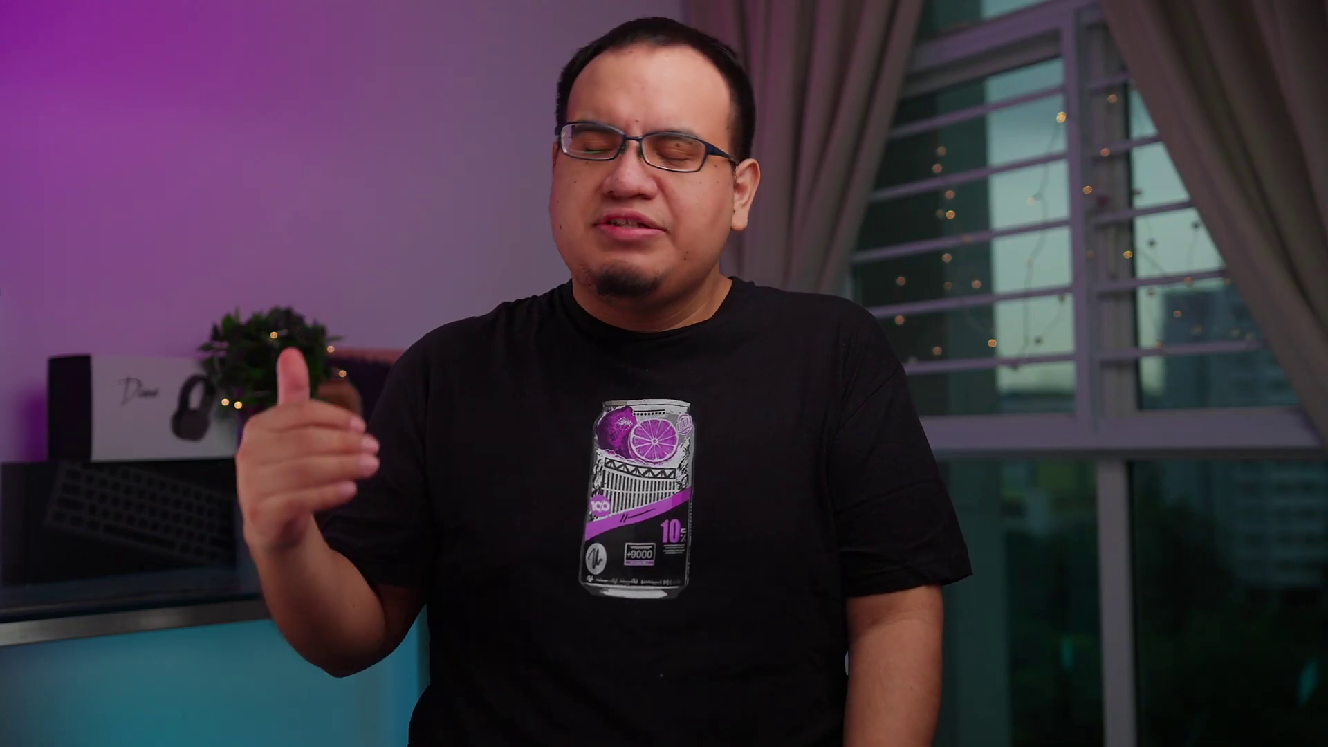
Send XSplit's Preview Feed scene to the virtual camera output.
left_click(400, 53)
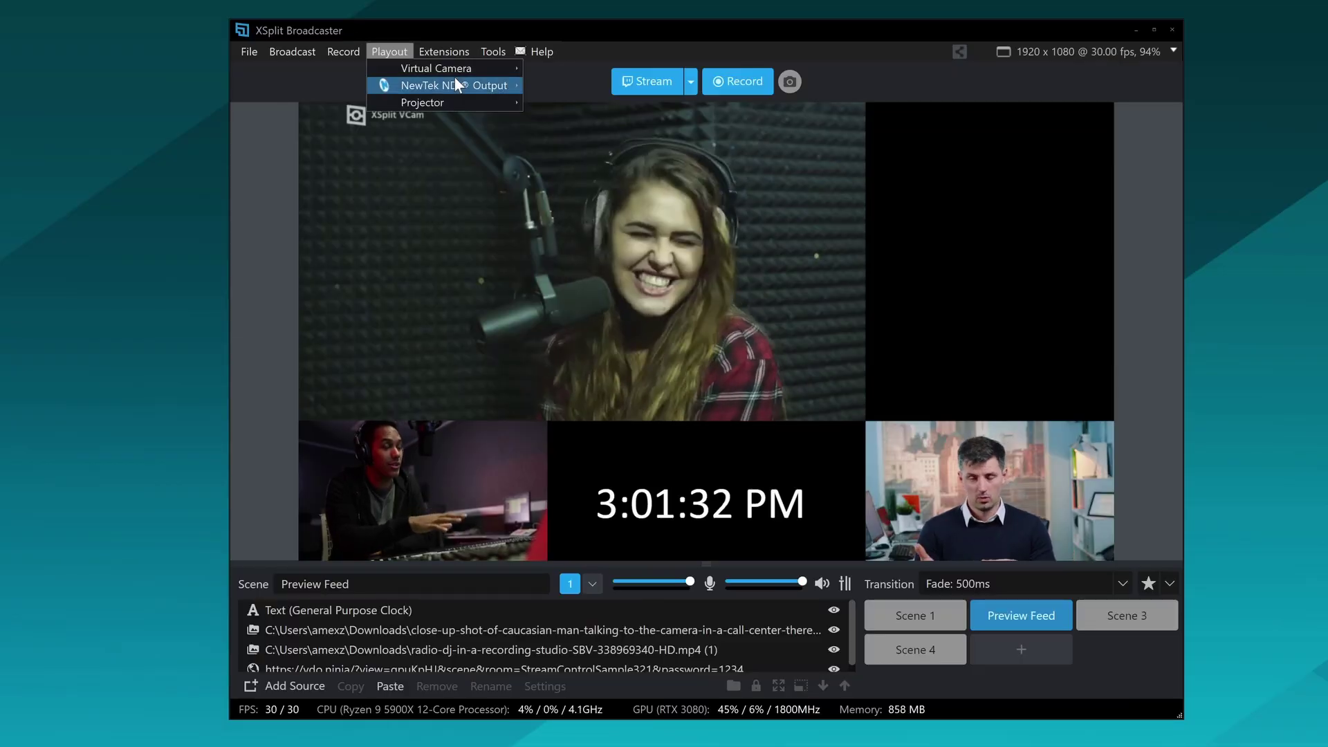
mouse_move(450, 68)
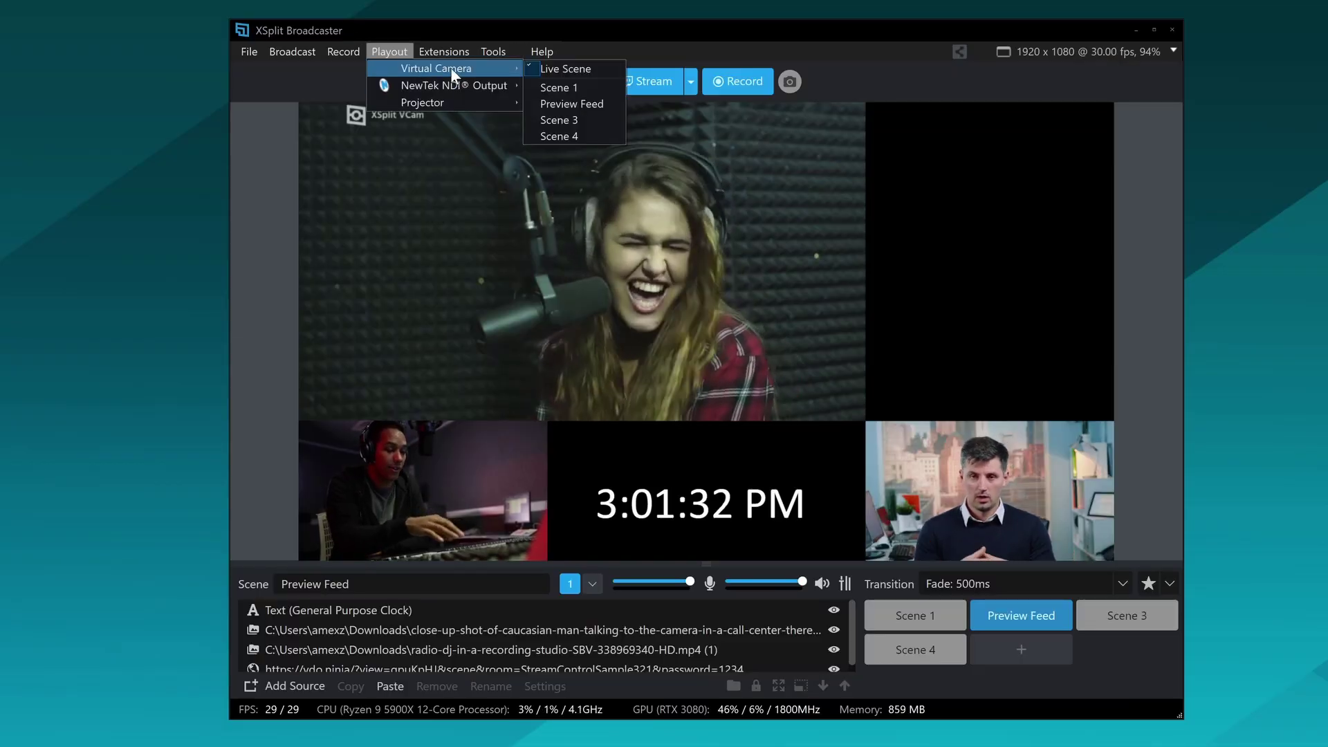
left_click(604, 103)
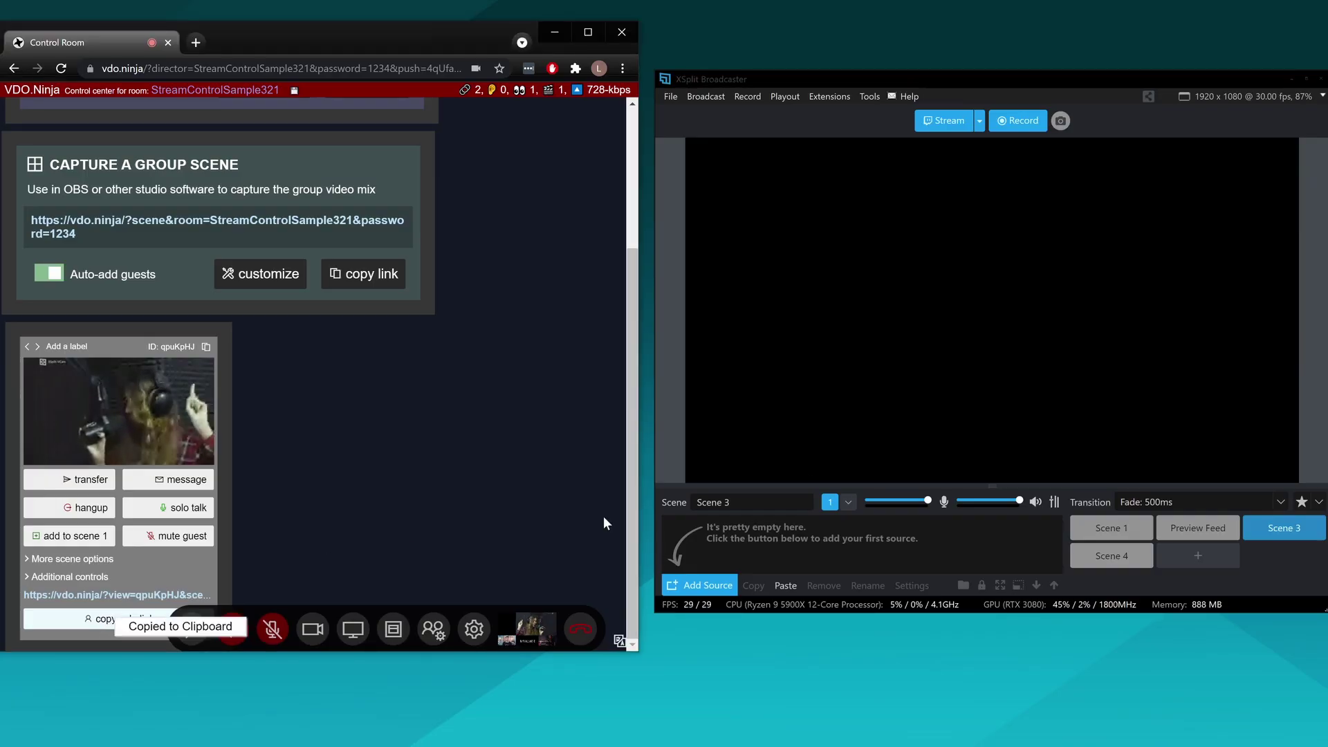
Add the guest's view link as a full-canvas web source in Scene 3, then open its properties.
key("ctrl+v")
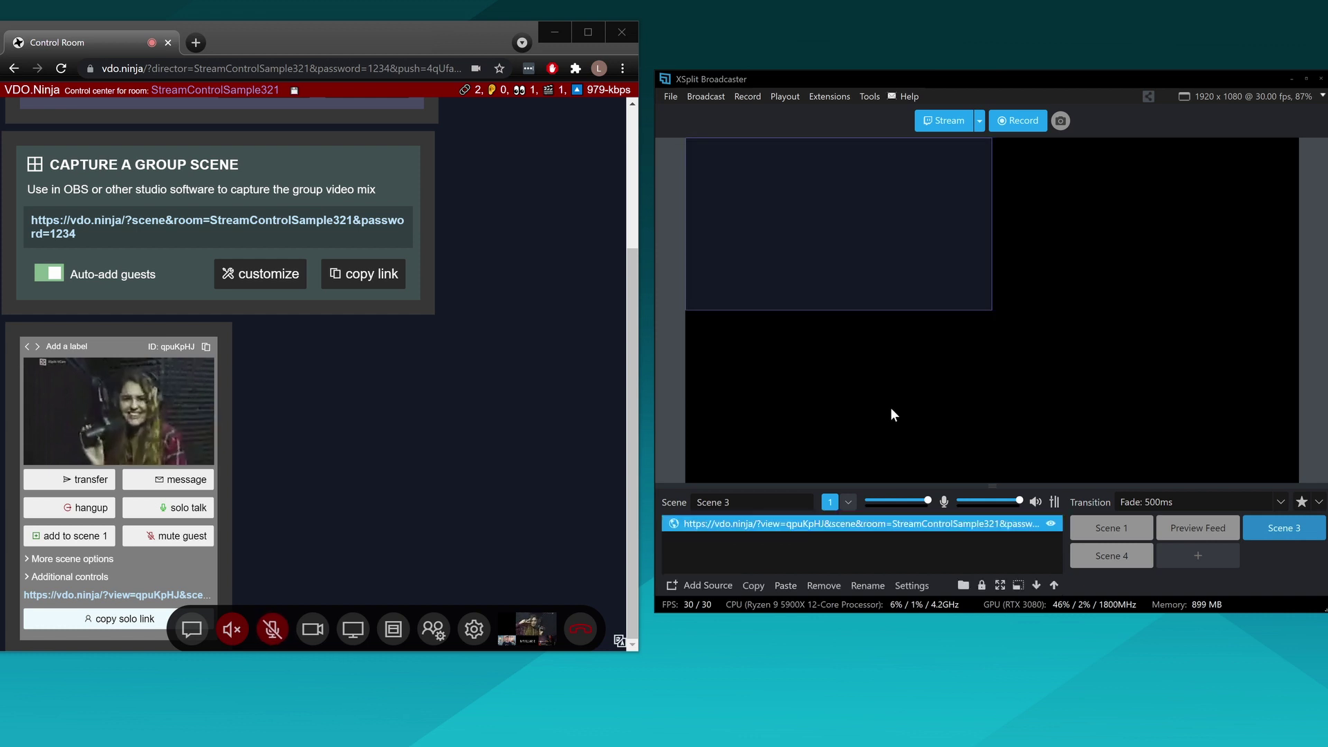
left_click_drag(990, 309, 1298, 482)
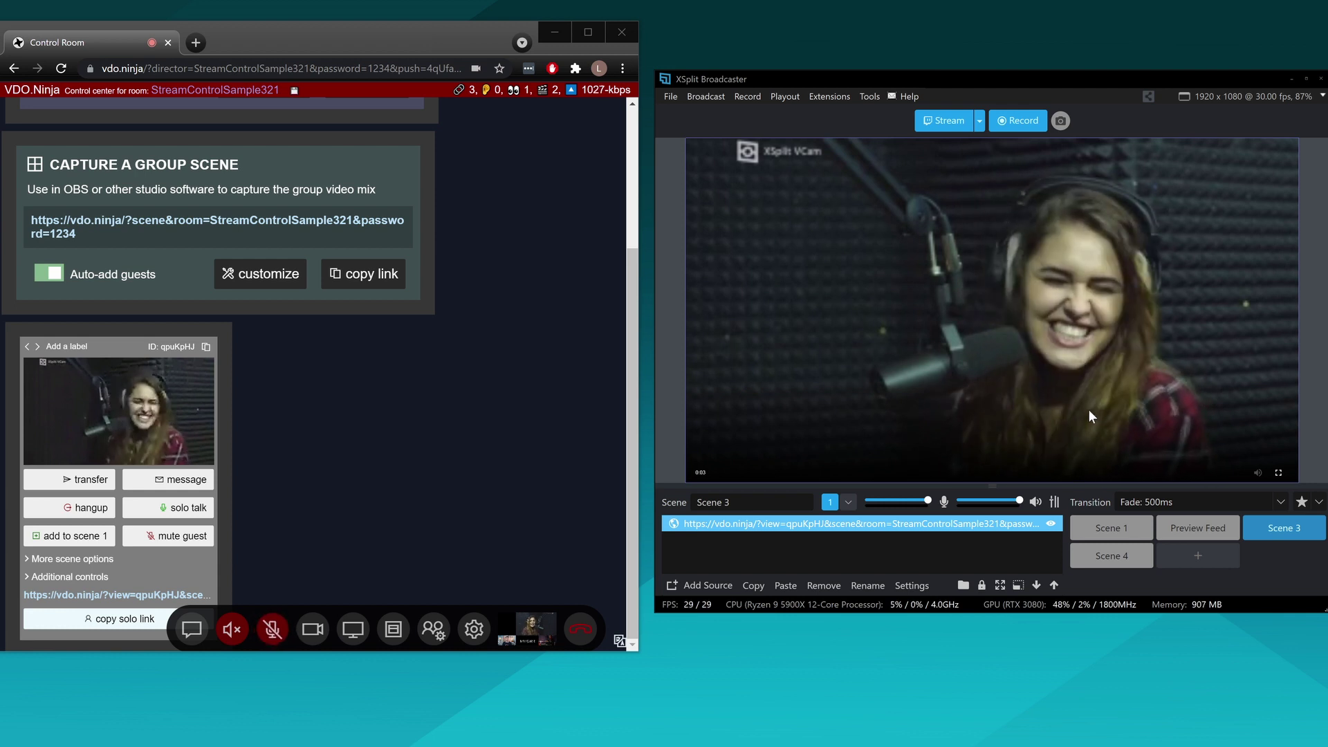
right_click(977, 522)
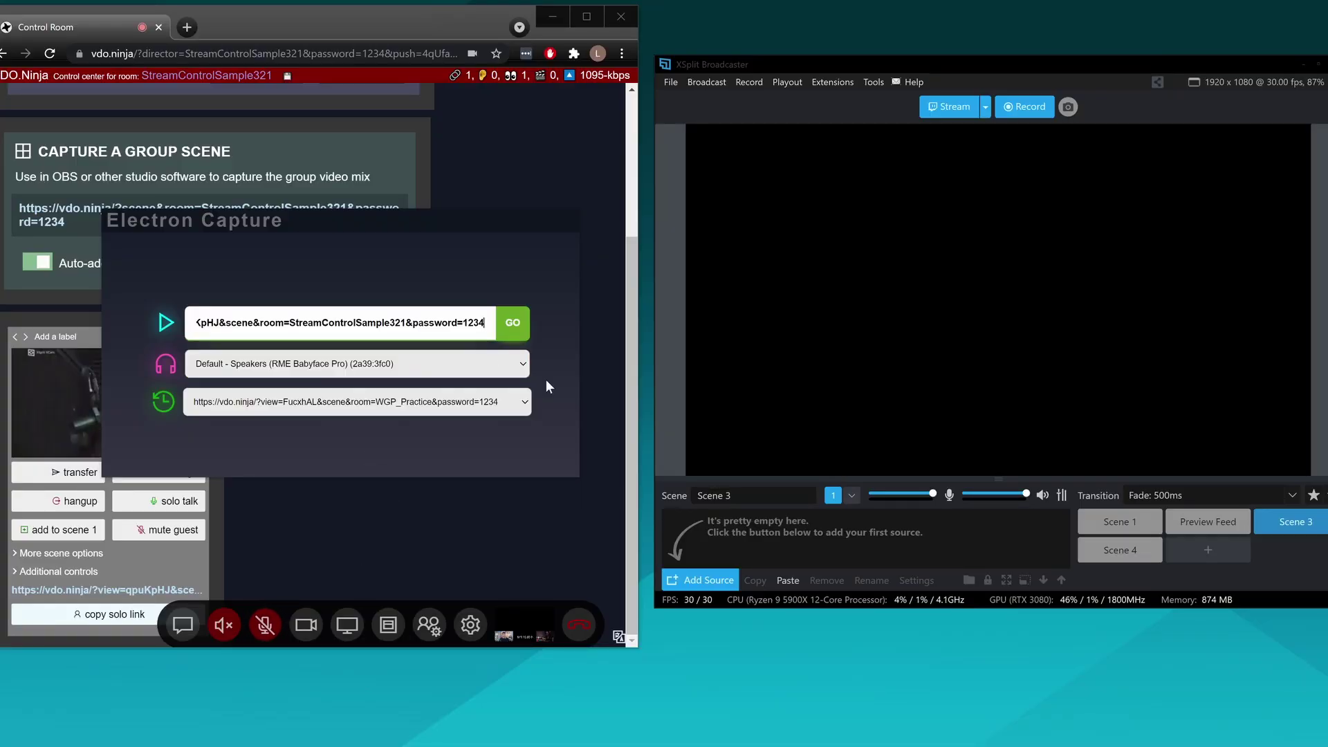
Route Electron Capture's audio to PA329C and load the guest's view link.
left_click(507, 373)
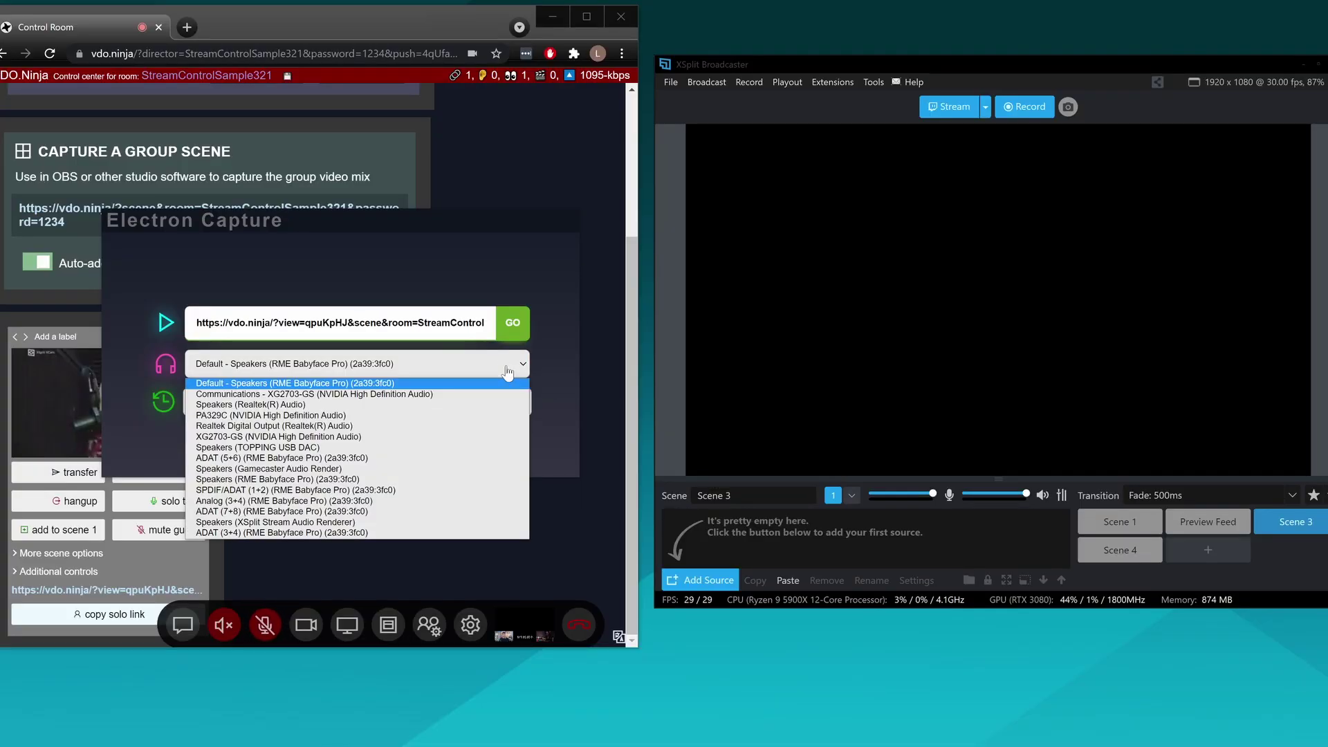
left_click(469, 416)
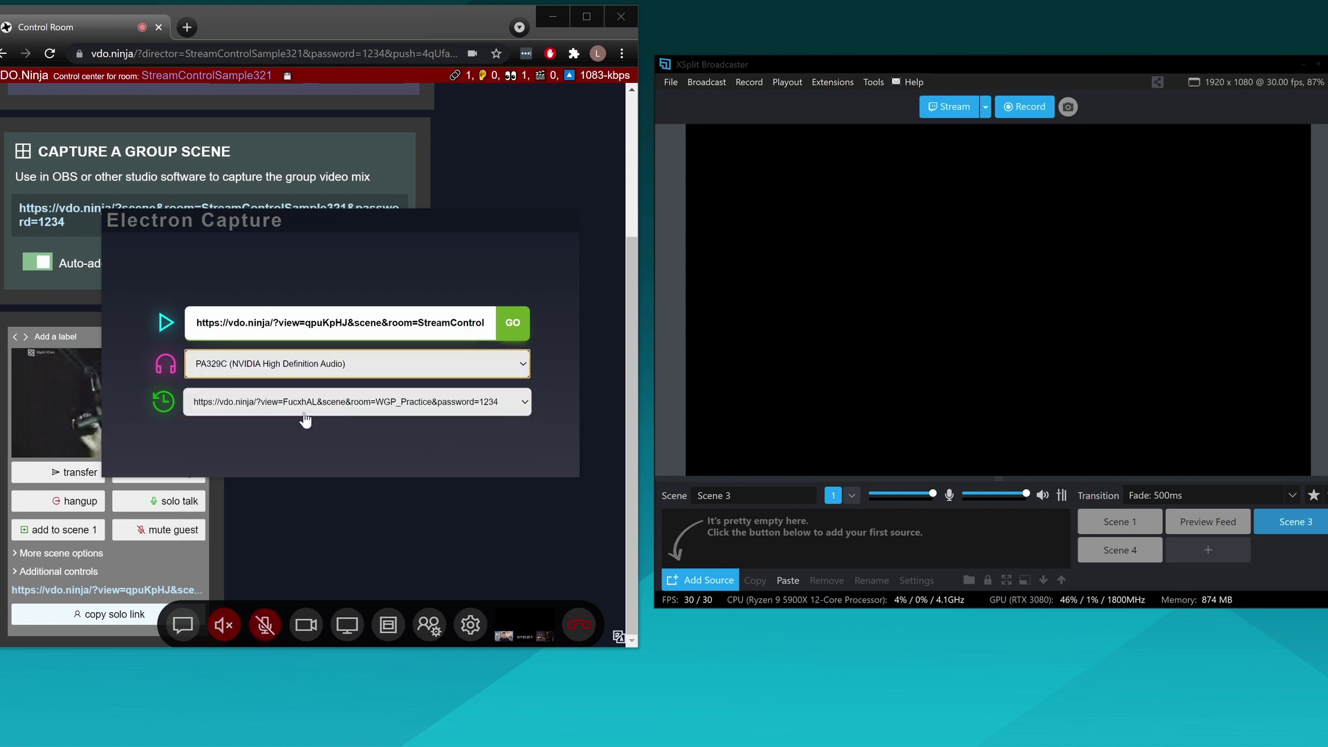
left_click(512, 324)
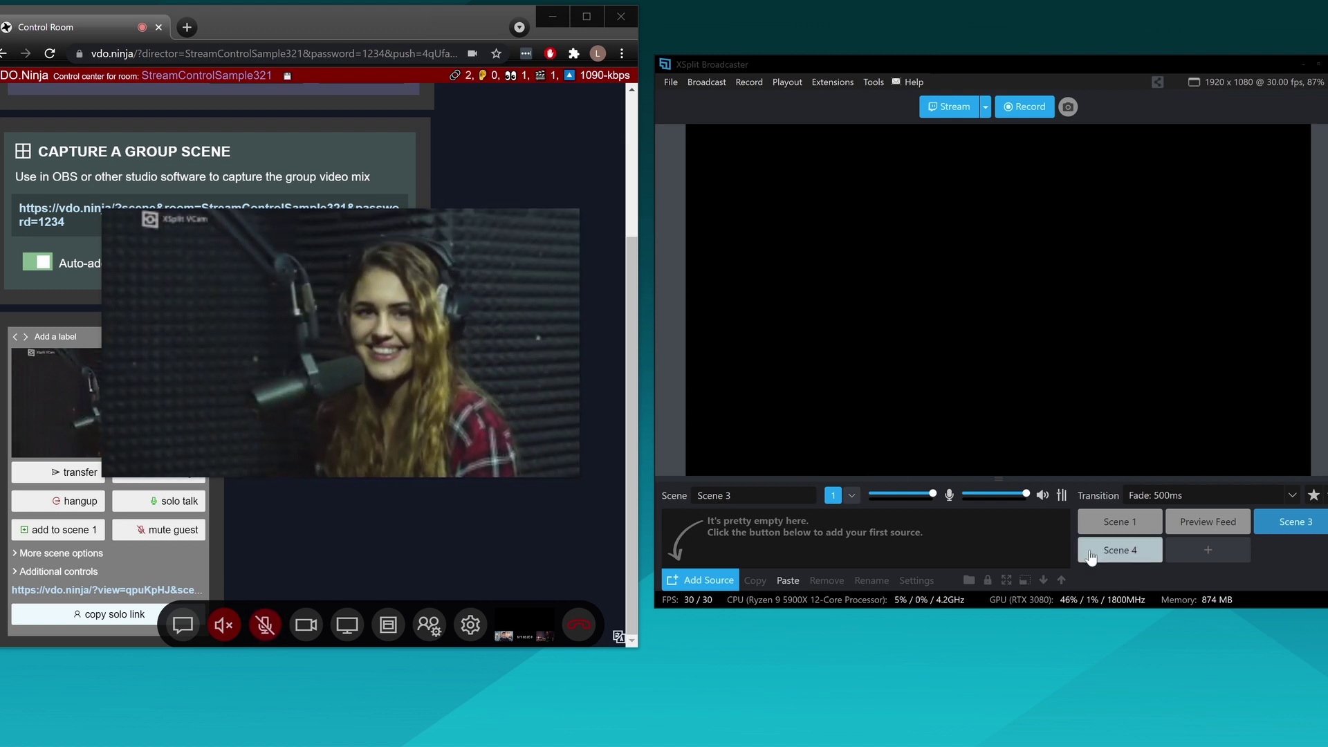
Add the Electron 1 window capture to Scene 3, fill the canvas, and show the audio mixer.
left_click(734, 584)
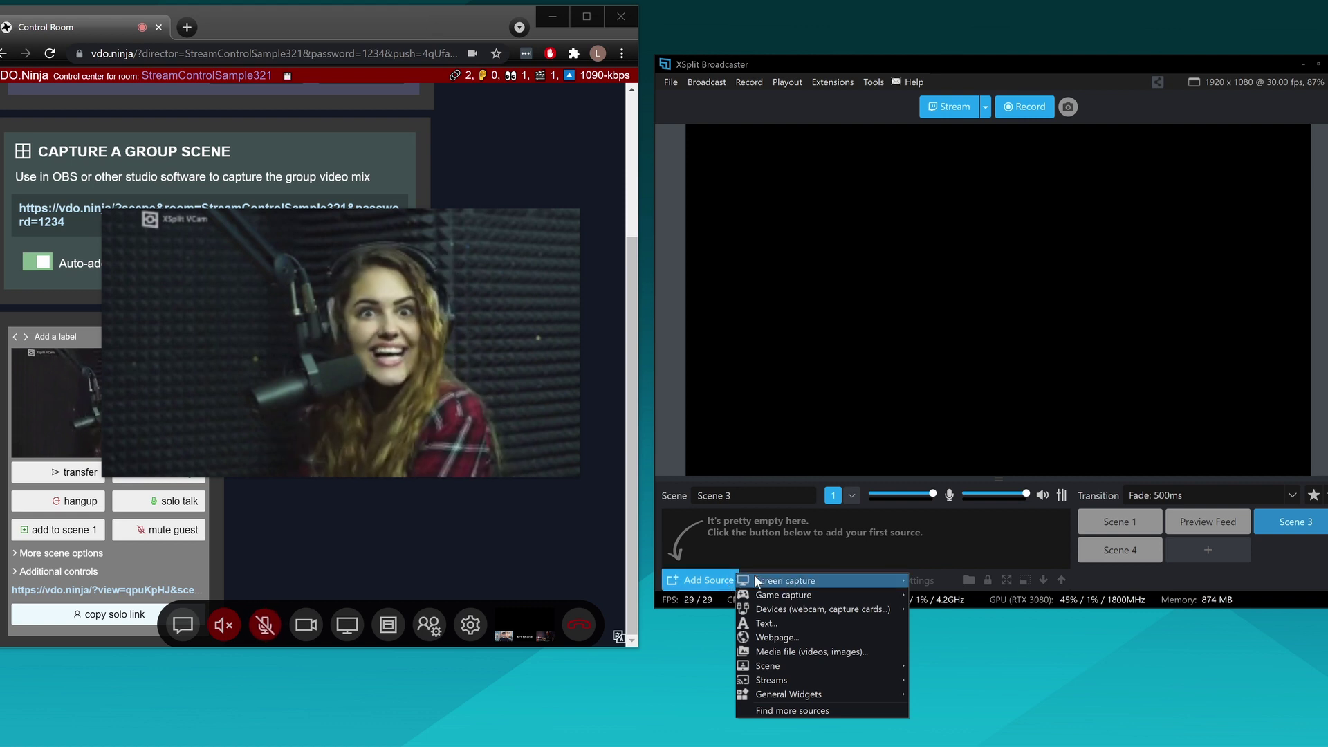
mouse_move(982, 607)
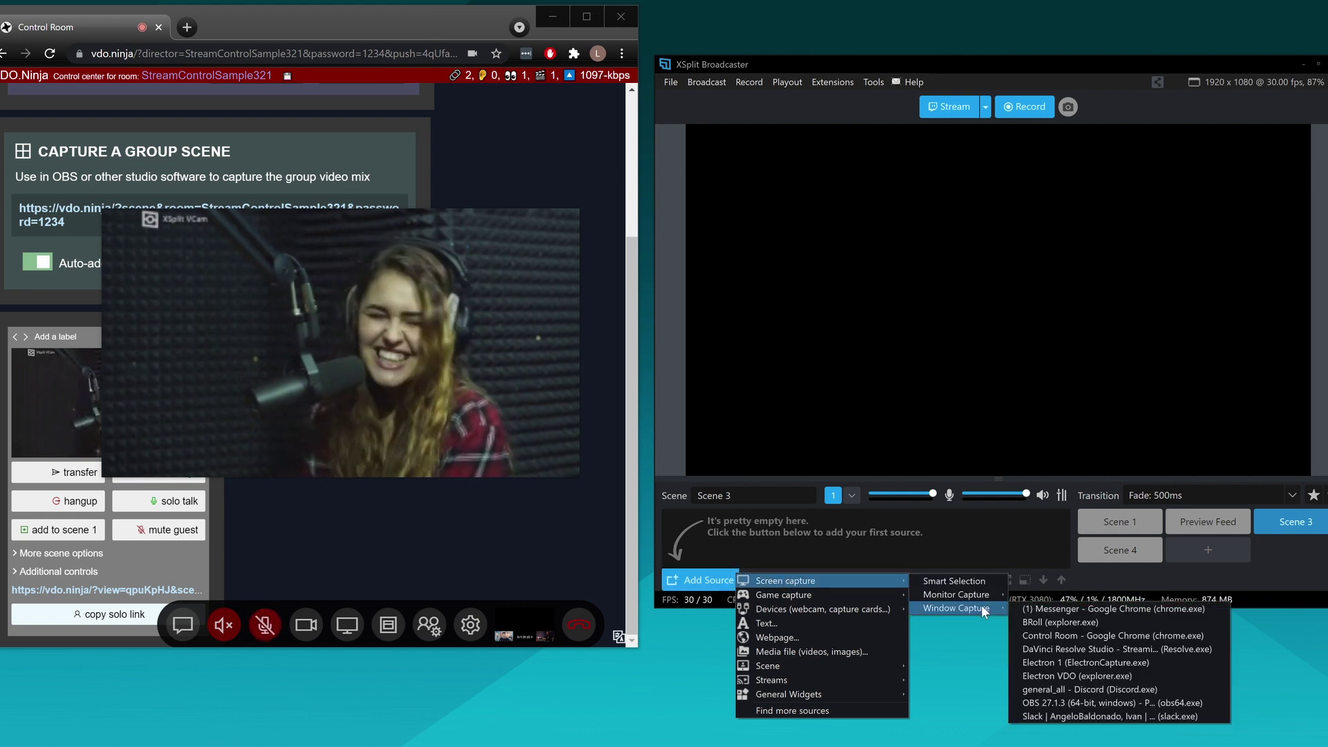
left_click(1065, 662)
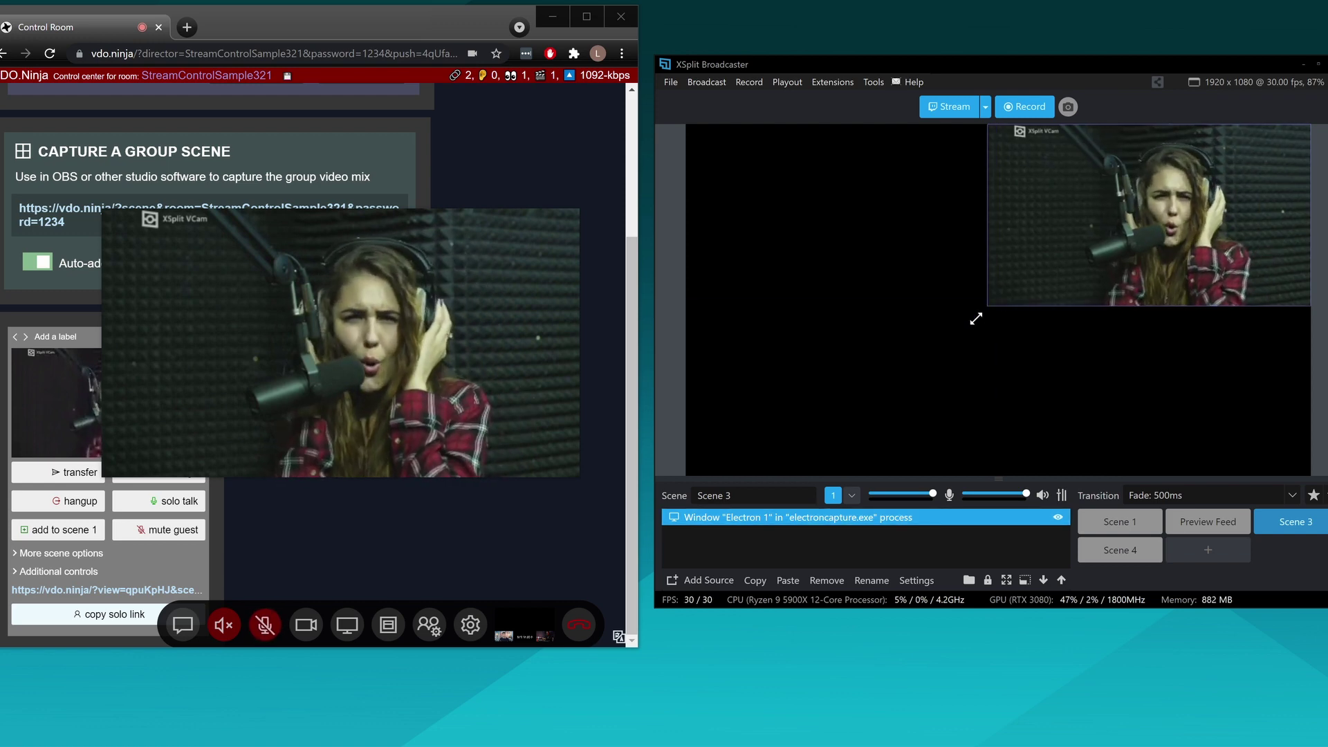
left_click_drag(996, 302, 706, 486)
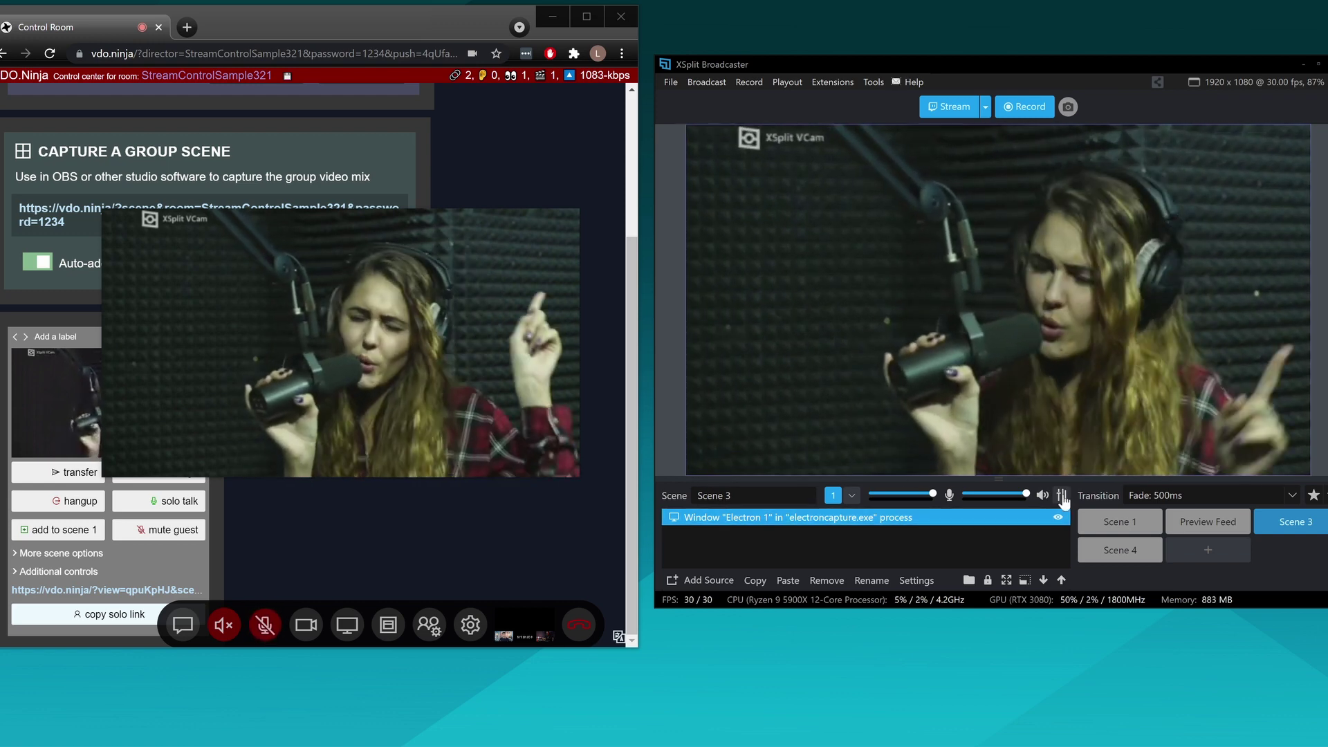
left_click(1062, 495)
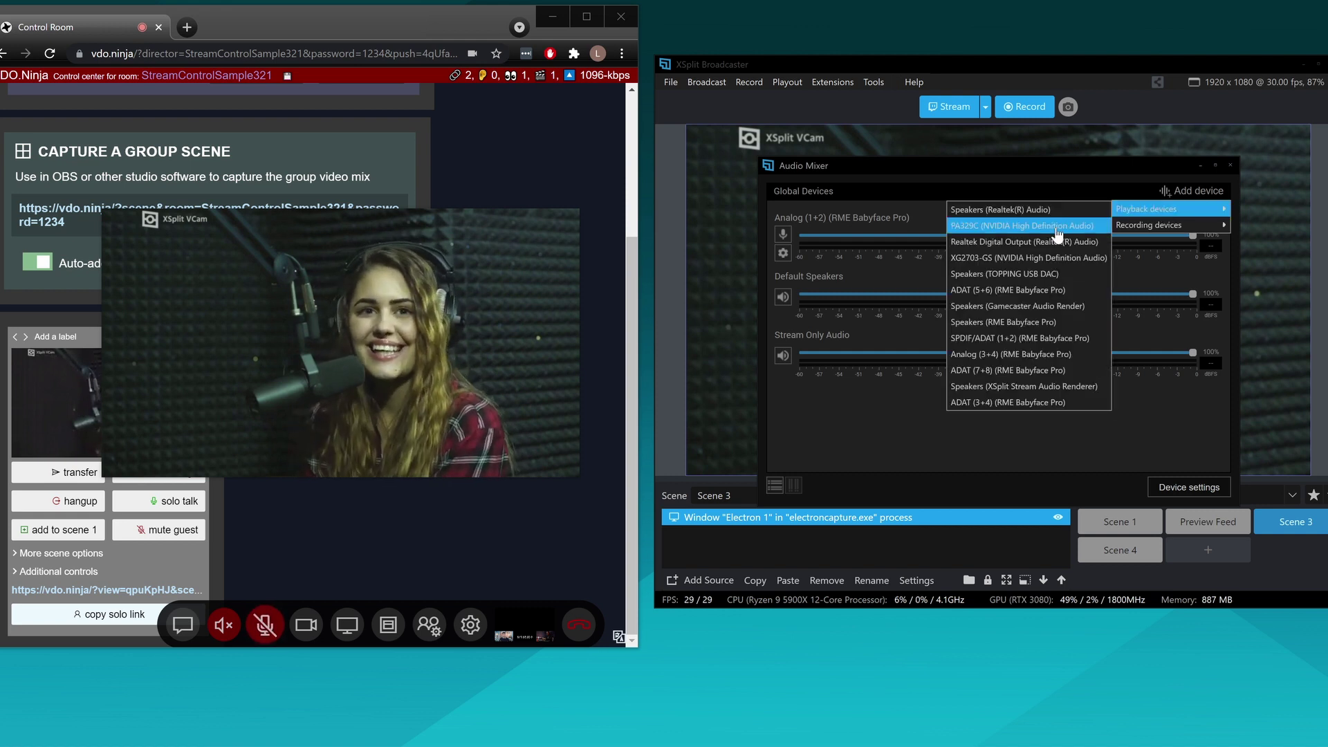
Add the PA329C (NVIDIA High Definition Audio) playback device to the audio mixer.
left_click(1056, 227)
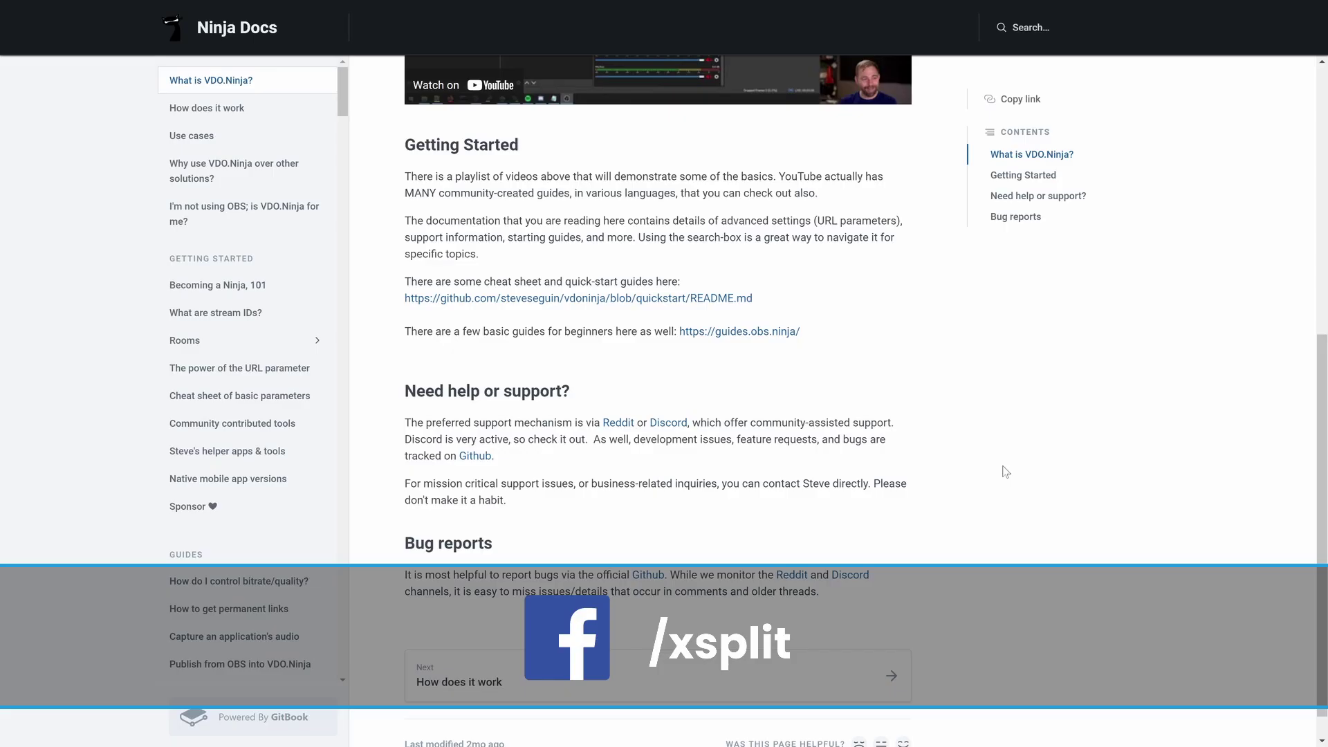
Browse via Becoming a Ninja, 101 to the Cheat sheet of basic parameters and scroll its table.
scroll(1007, 471, "down", 1)
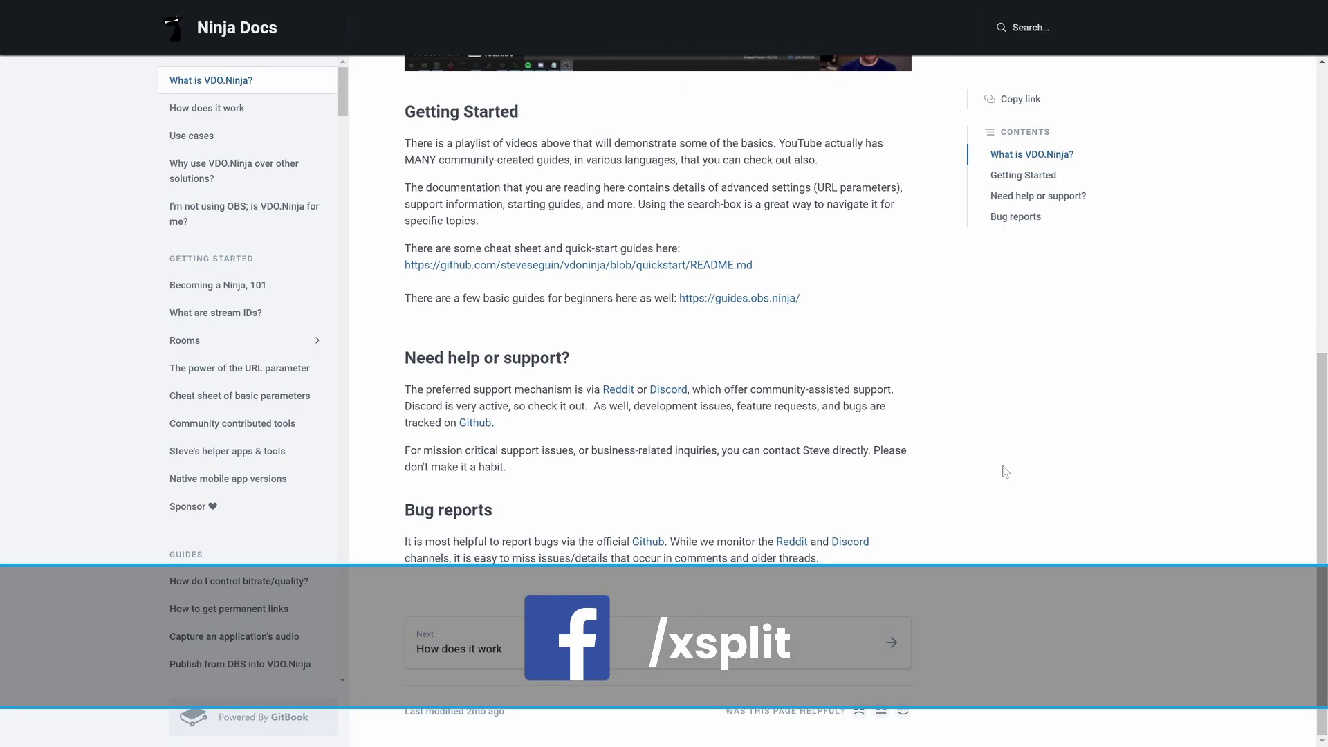
left_click(248, 298)
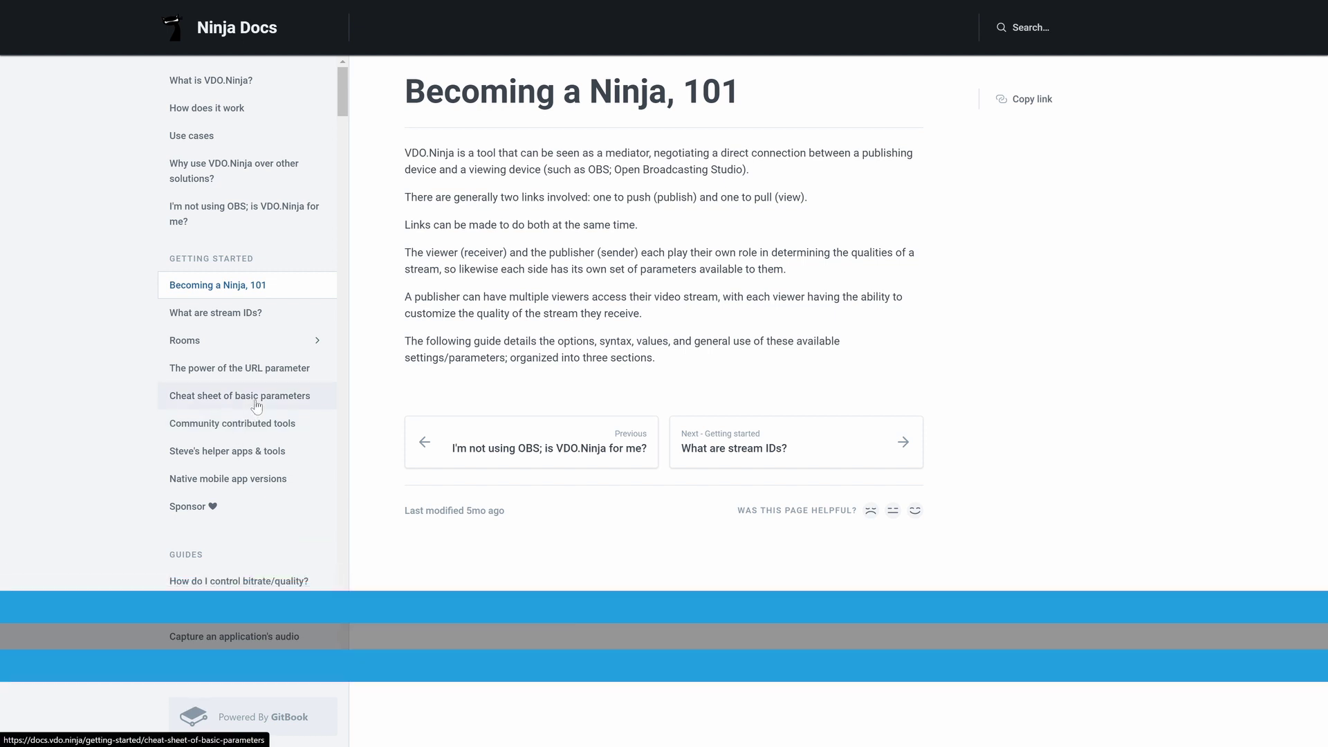
left_click(260, 401)
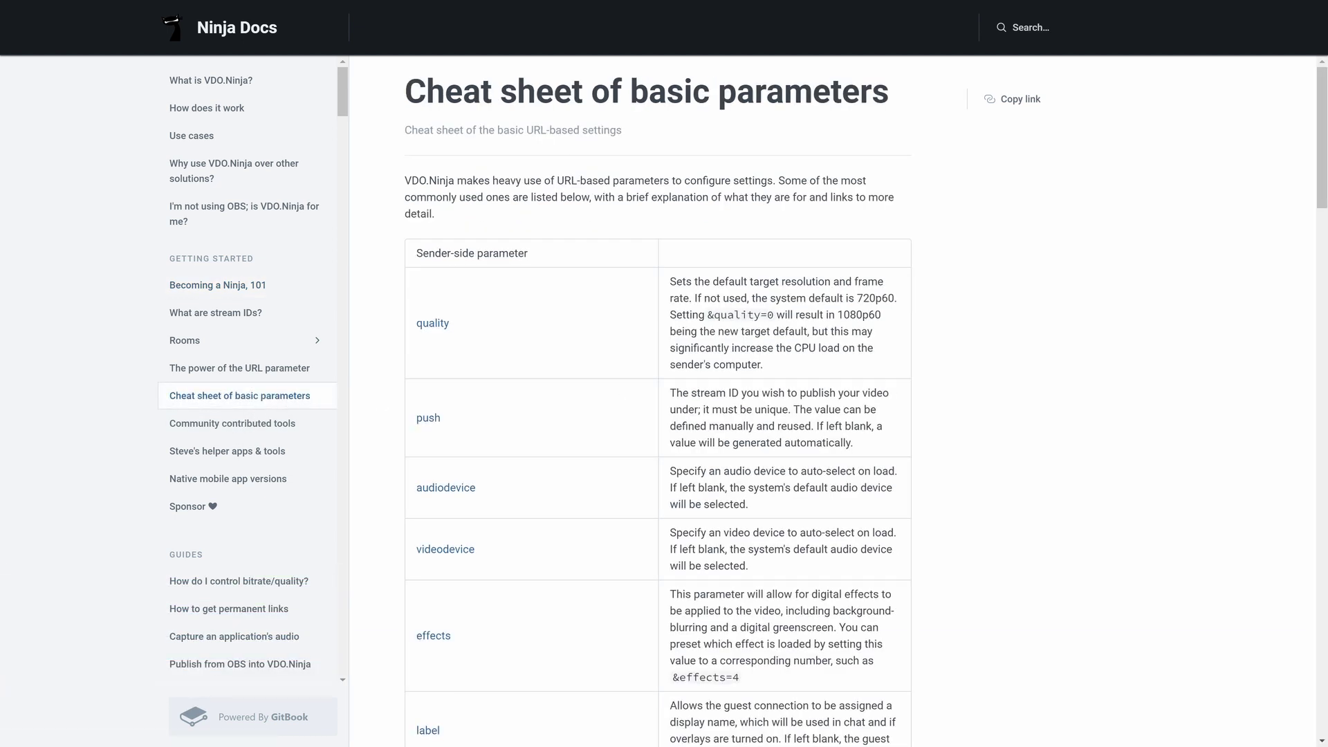
scroll(781, 400, "down", 6)
scroll(780, 400, "down", 3)
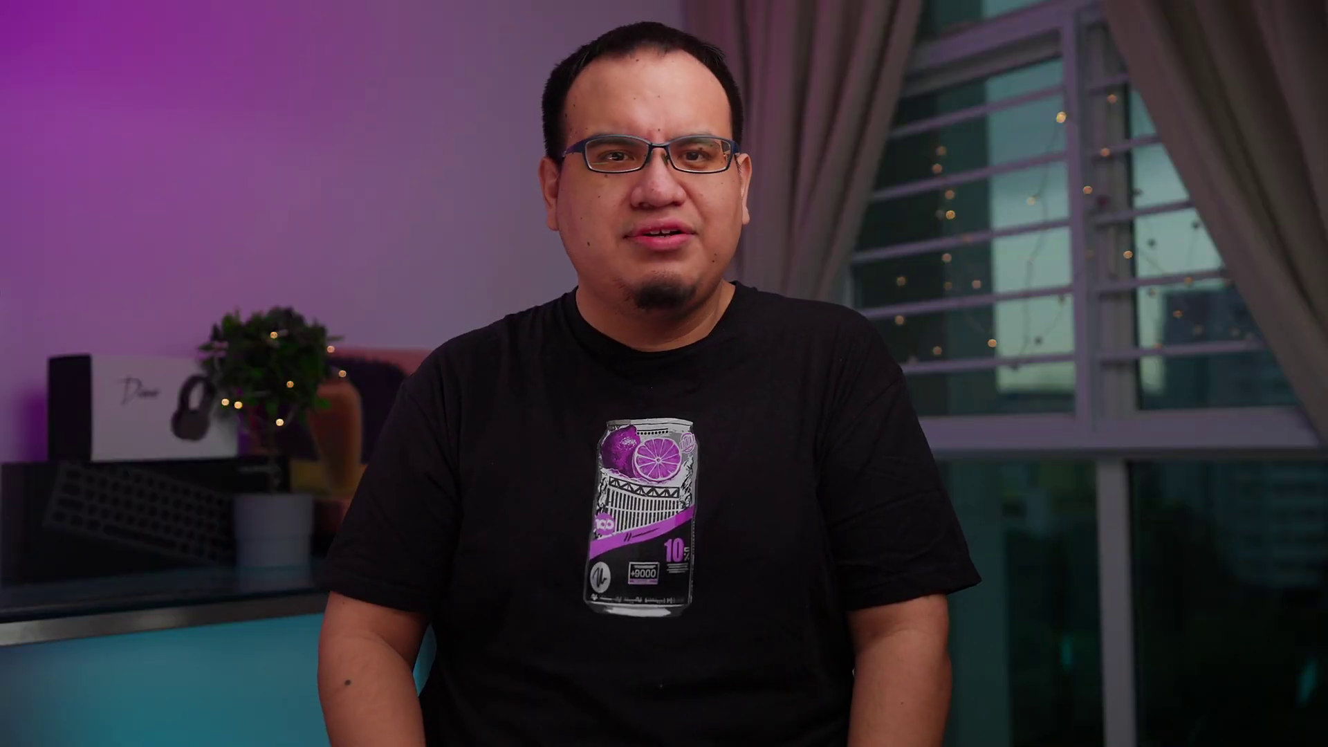